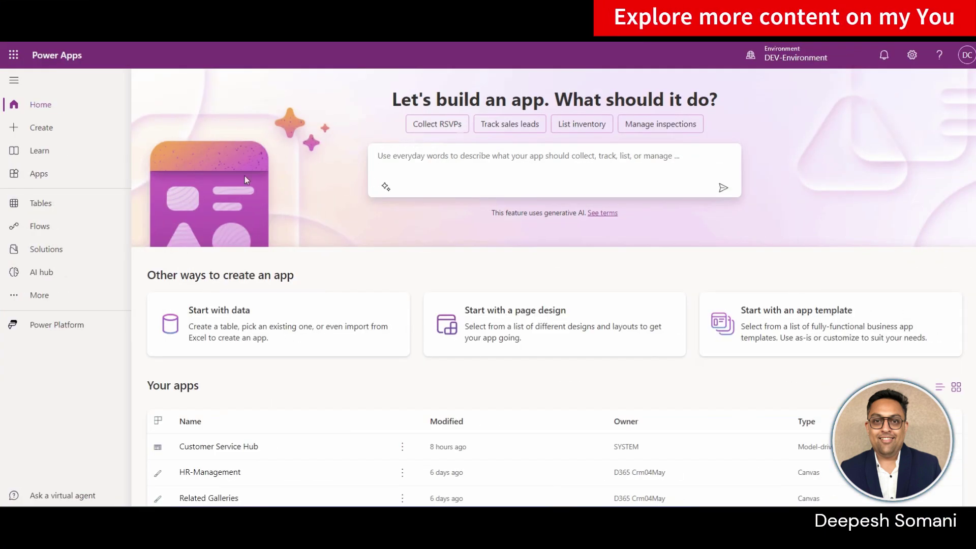
- Go to AI hub > AI models and page the model-type carousel forward and back
click(41, 277)
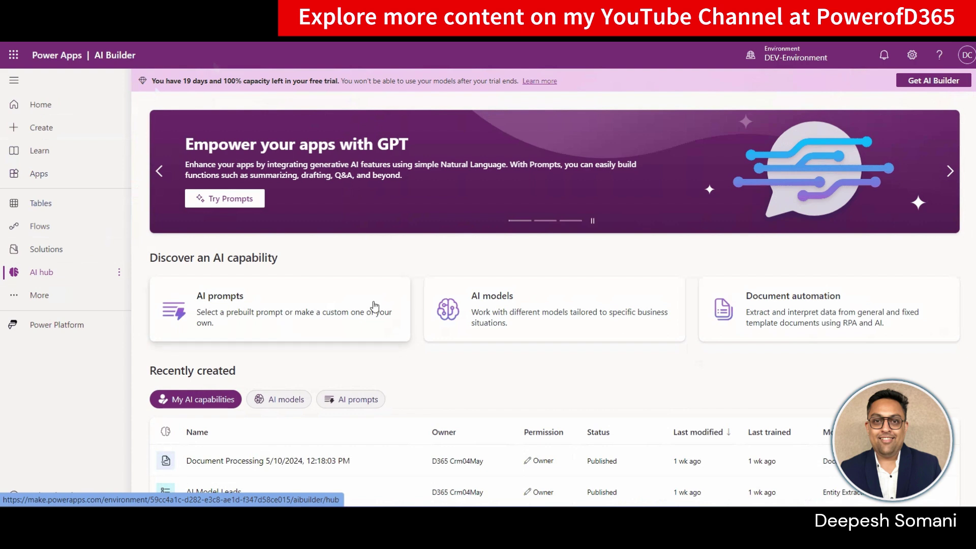
click(504, 318)
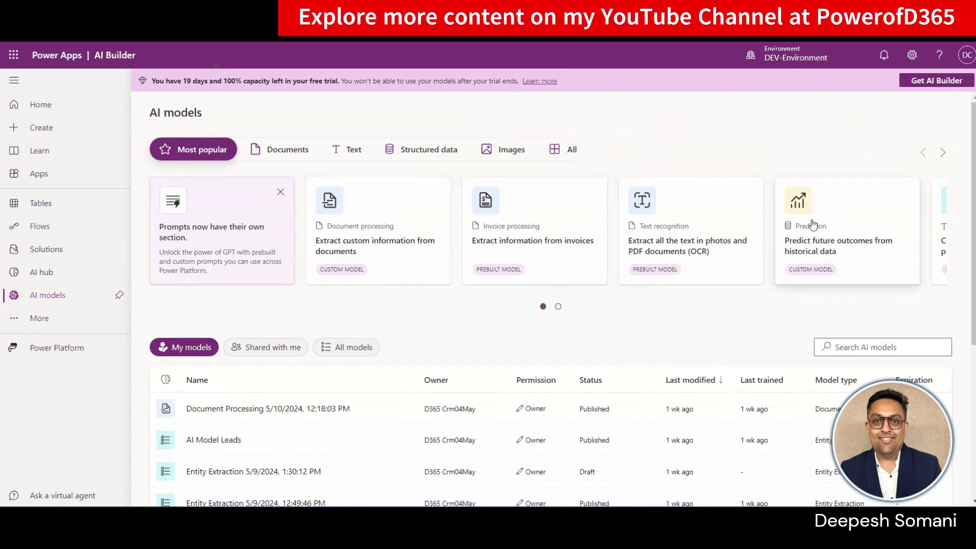
click(942, 152)
click(918, 152)
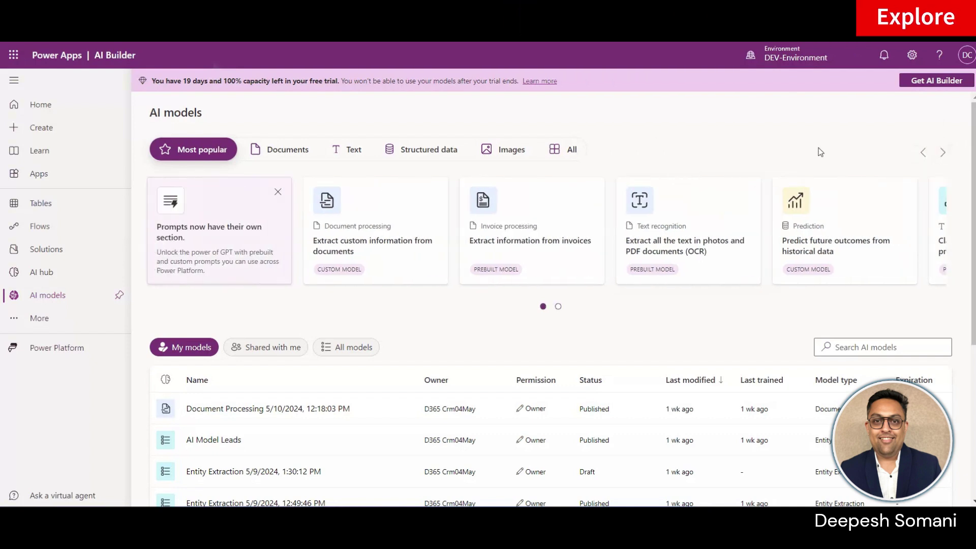
- Open the 'Extract custom information from documents' model and create a custom model with Fixed template documents
click(402, 251)
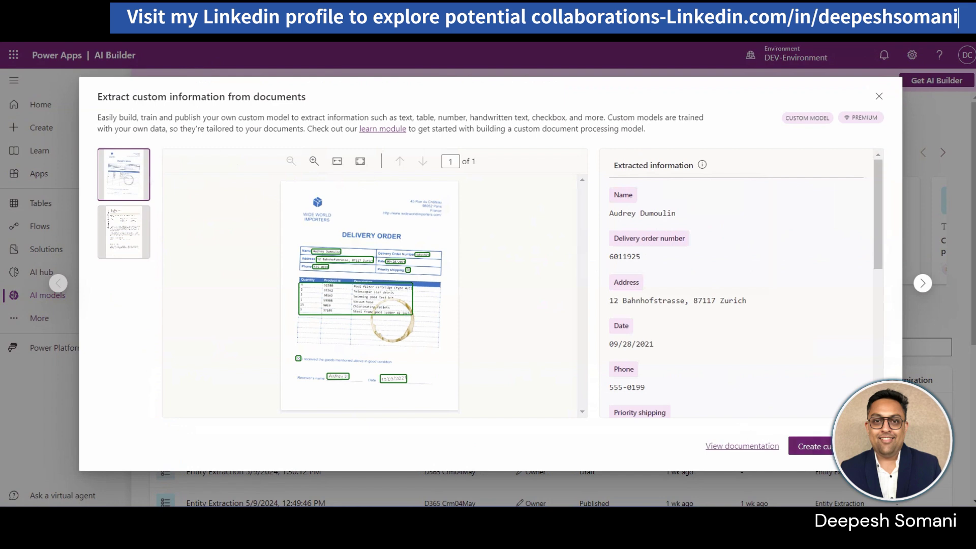
click(792, 450)
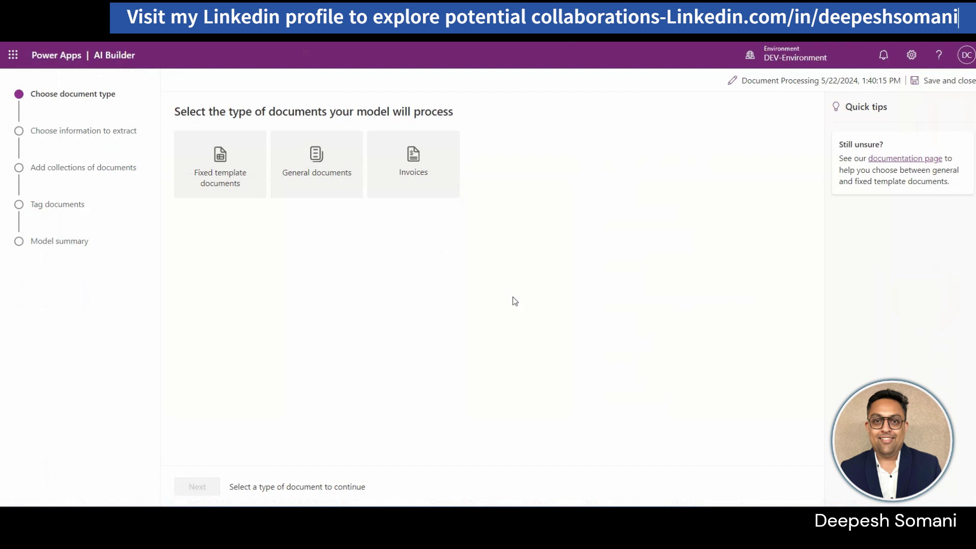
click(222, 191)
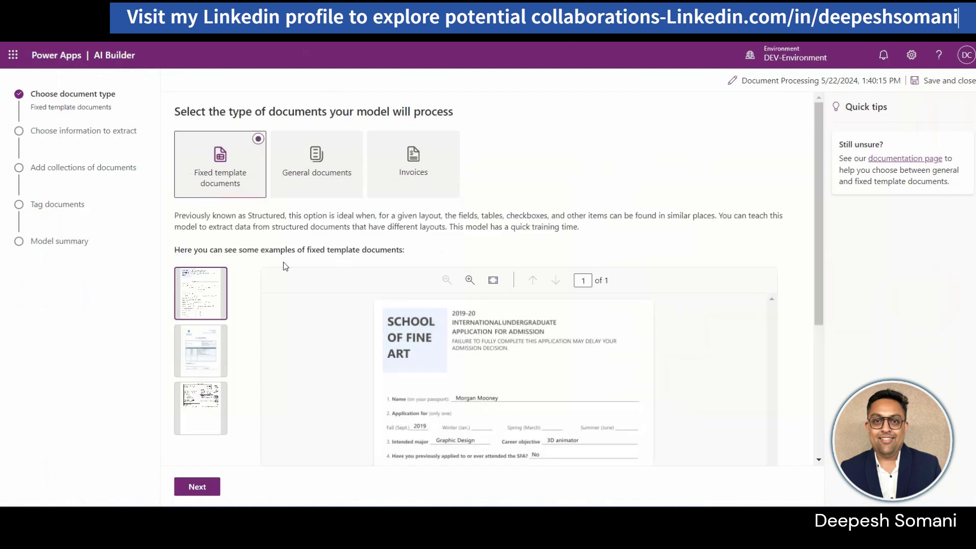
- Preview the example documents, including the School of Fine Art form and the tax form
scroll(224, 203, down, 3)
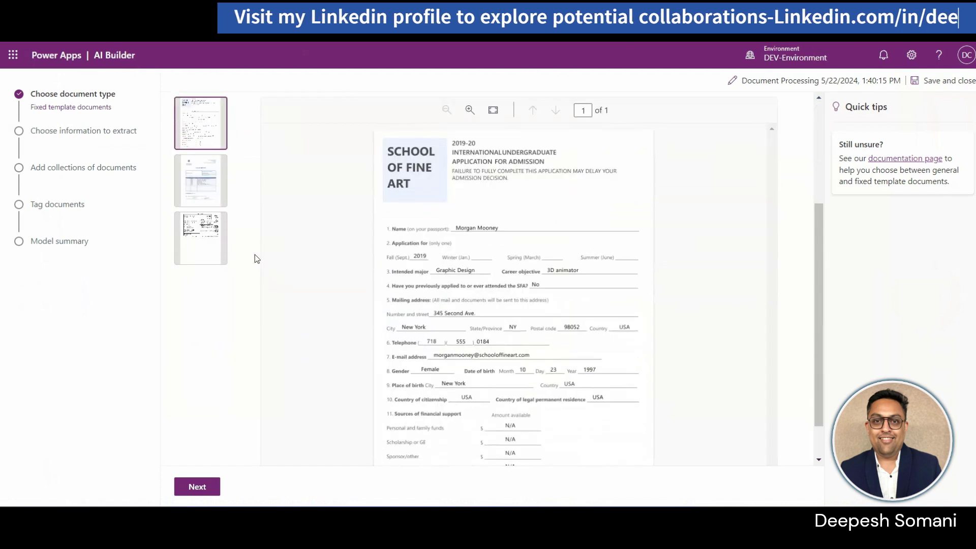
click(211, 237)
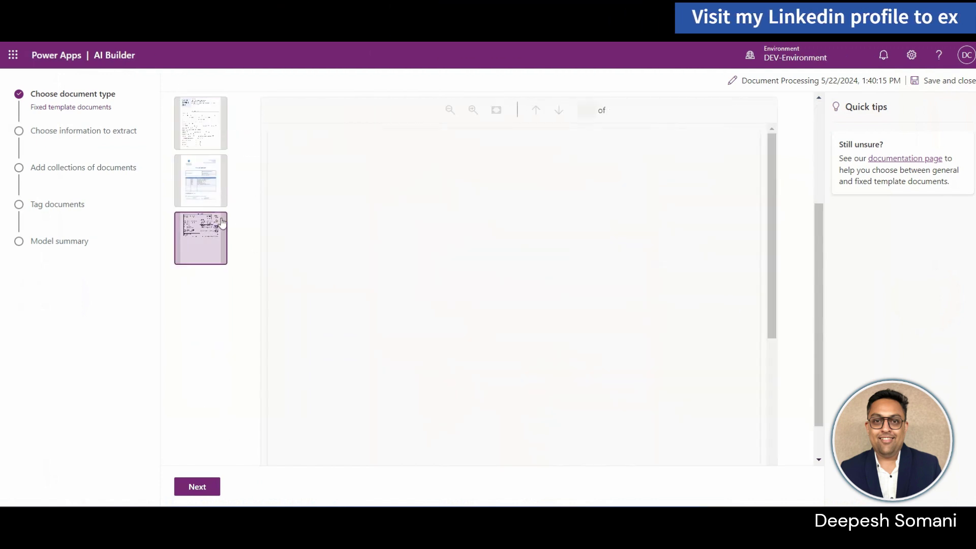
click(212, 191)
click(207, 140)
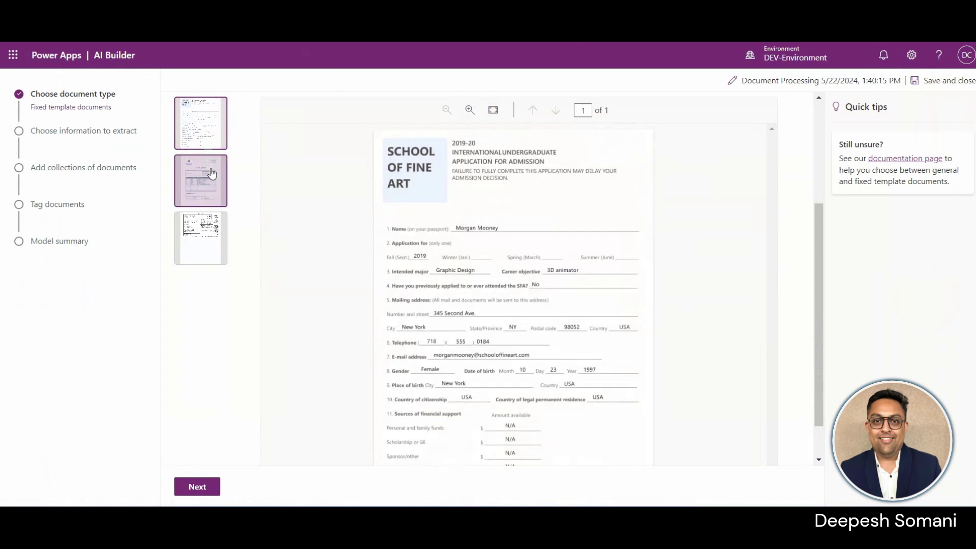
click(192, 250)
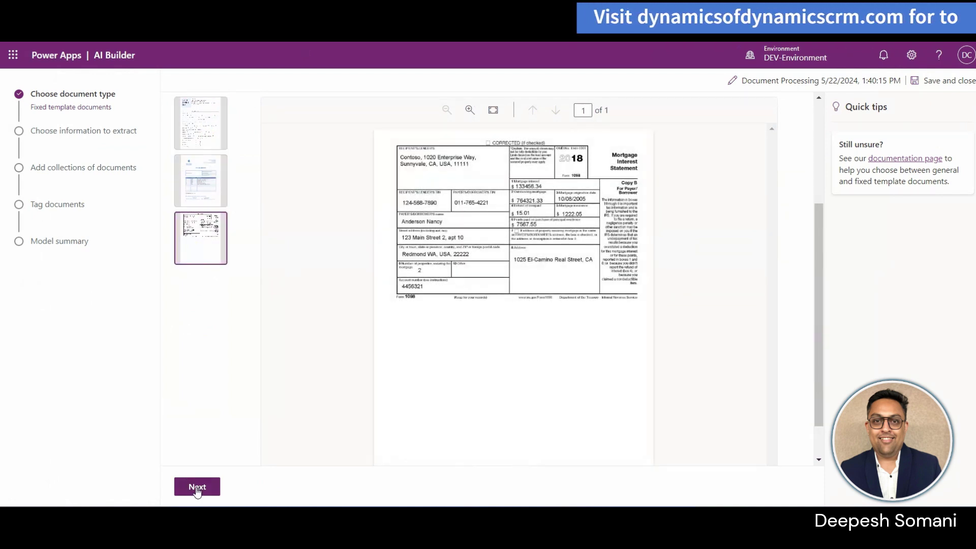
- Review the Invoice Number, Total and Date fields, and save Table 1's column definitions
click(203, 487)
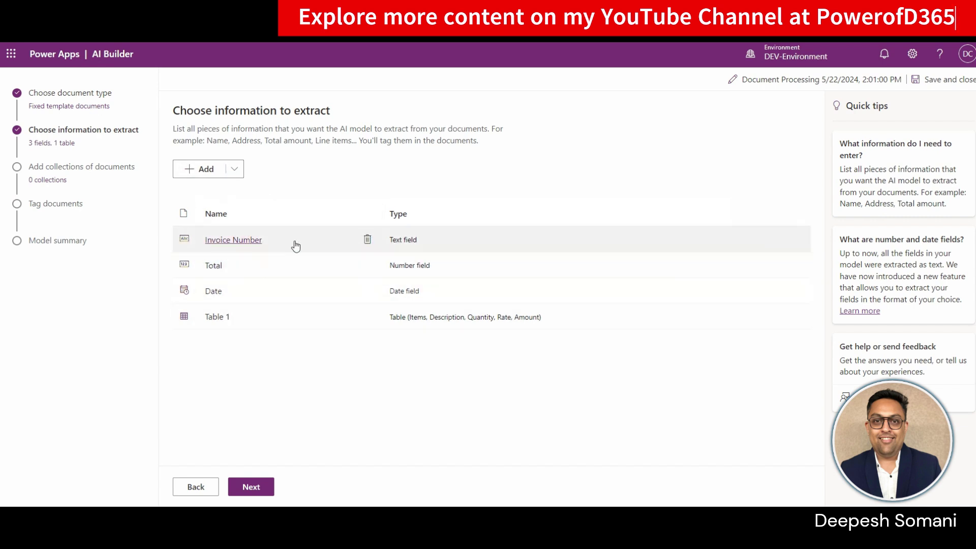
click(236, 244)
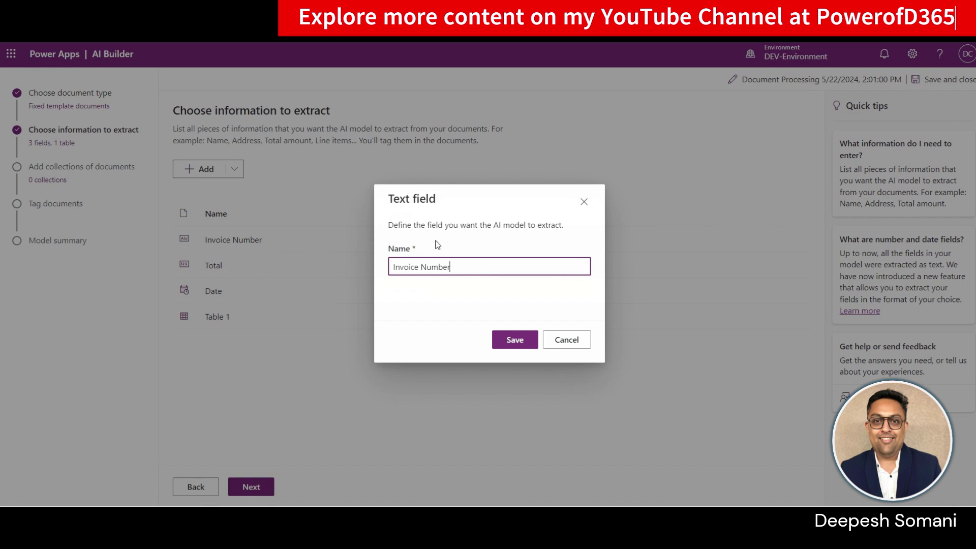
click(584, 202)
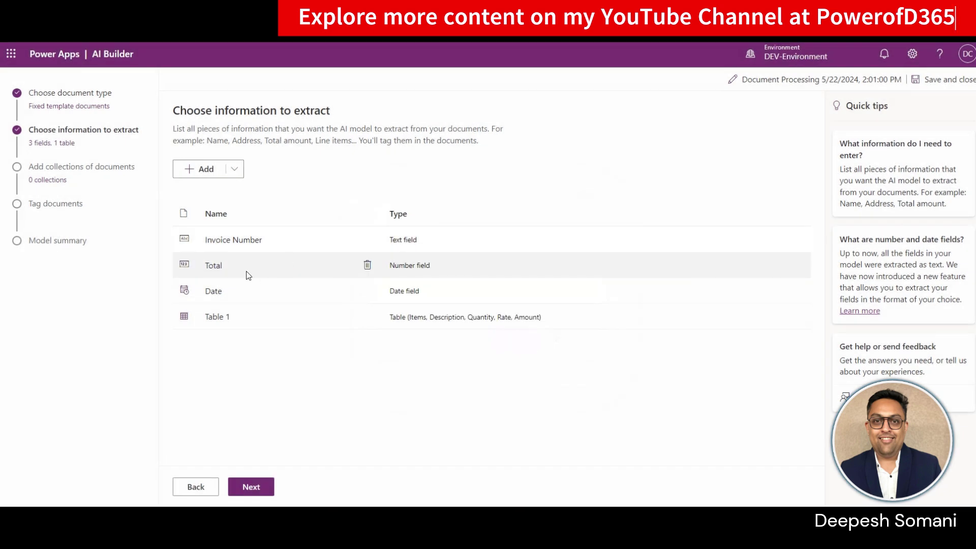
click(218, 266)
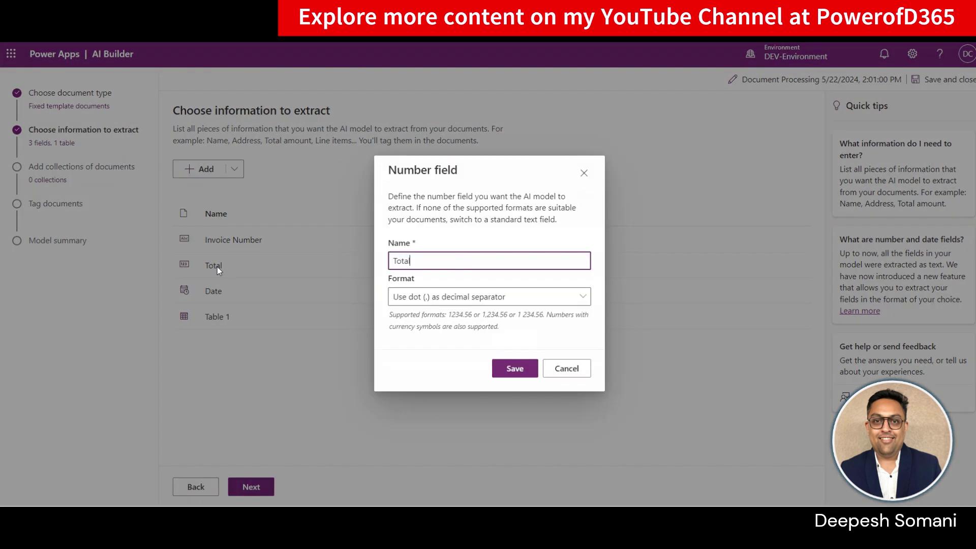
click(584, 173)
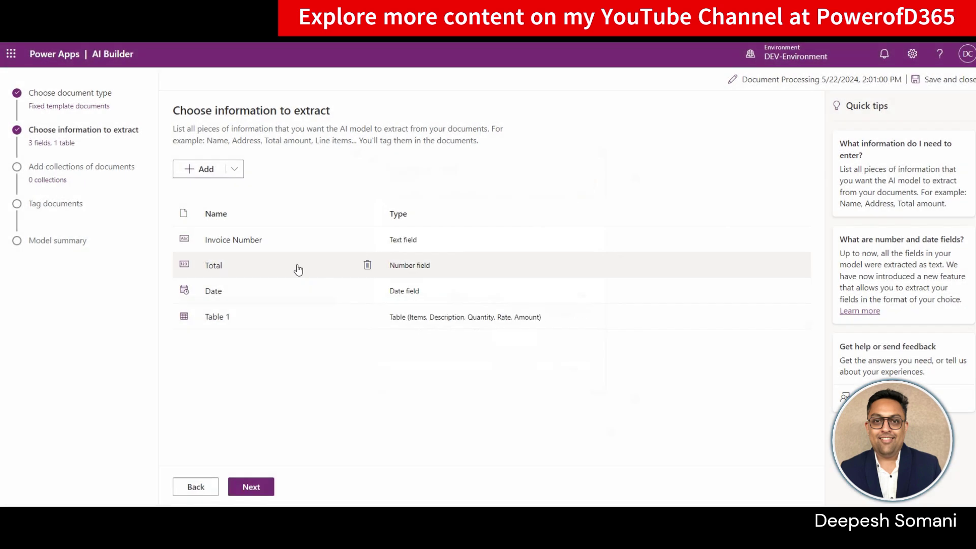
click(218, 296)
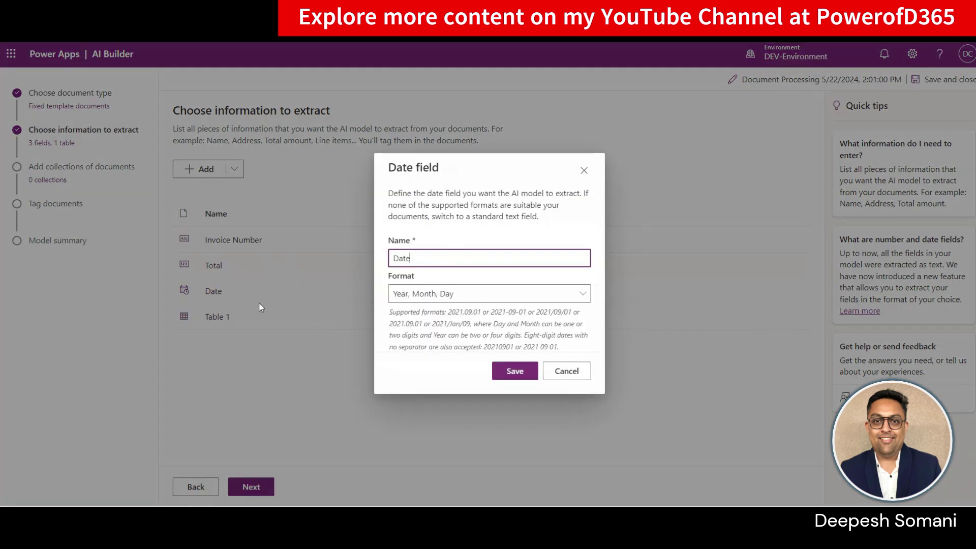
click(584, 170)
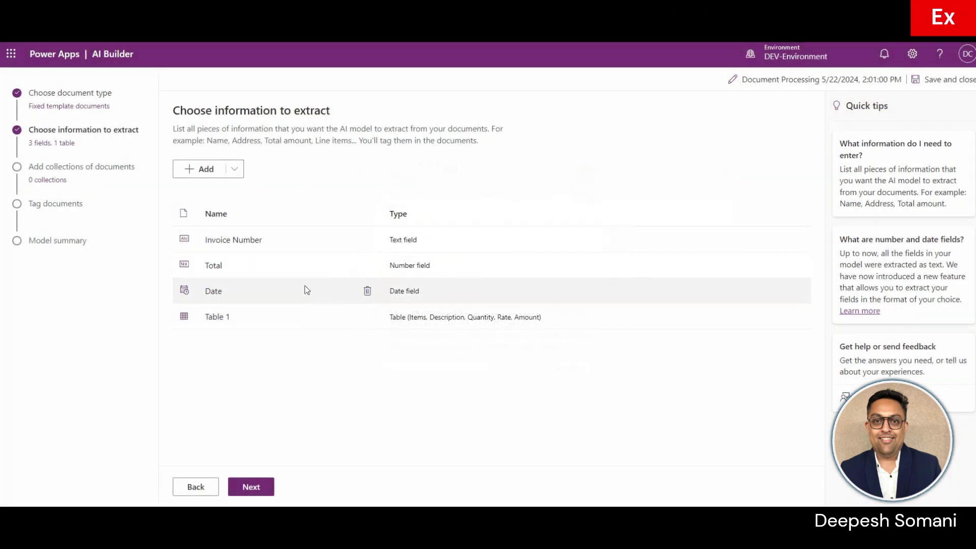
click(244, 320)
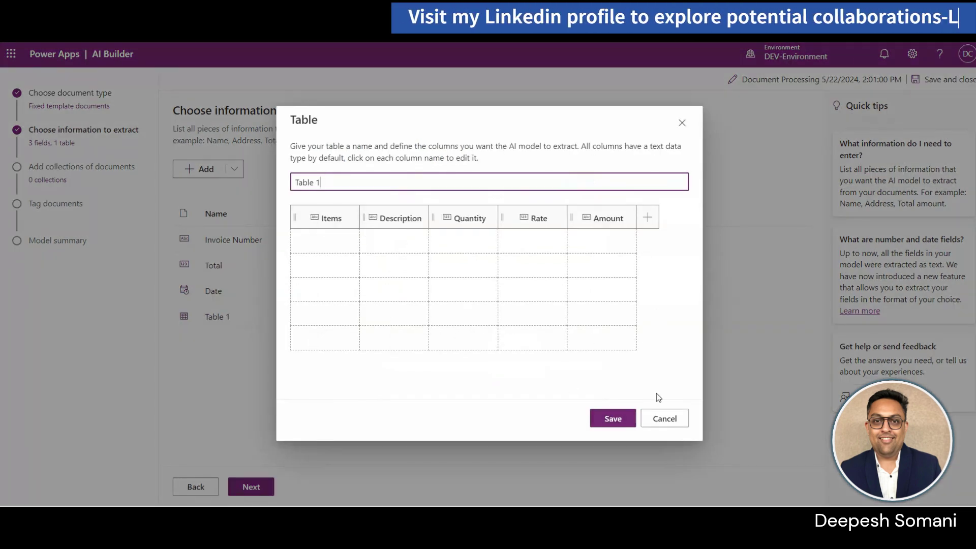
click(622, 417)
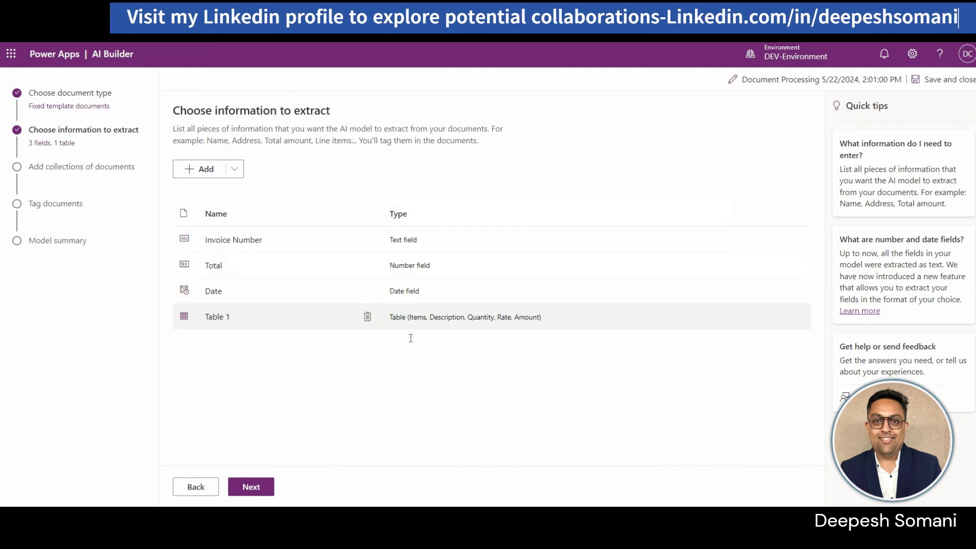
- Create Collection 1 and upload six sample invoice PDFs from the local device
click(251, 486)
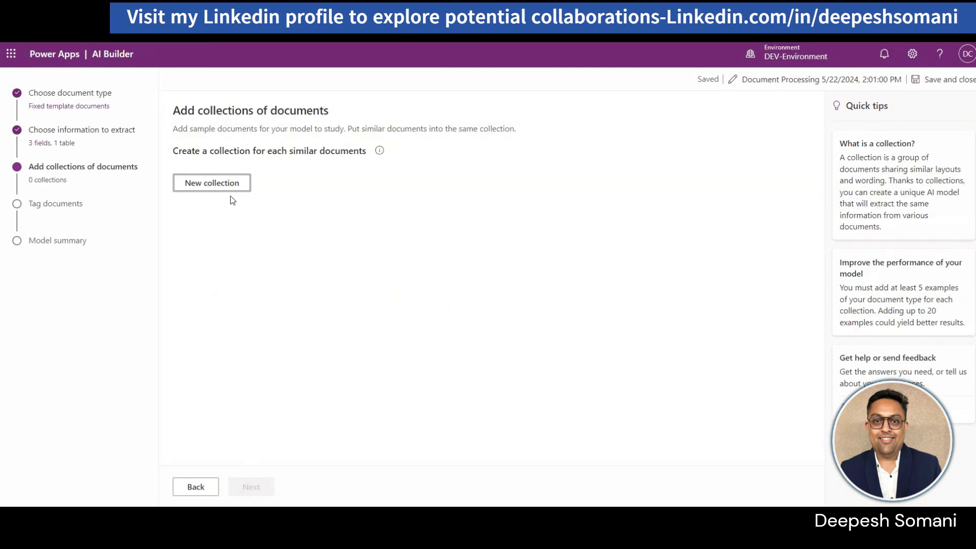
click(225, 184)
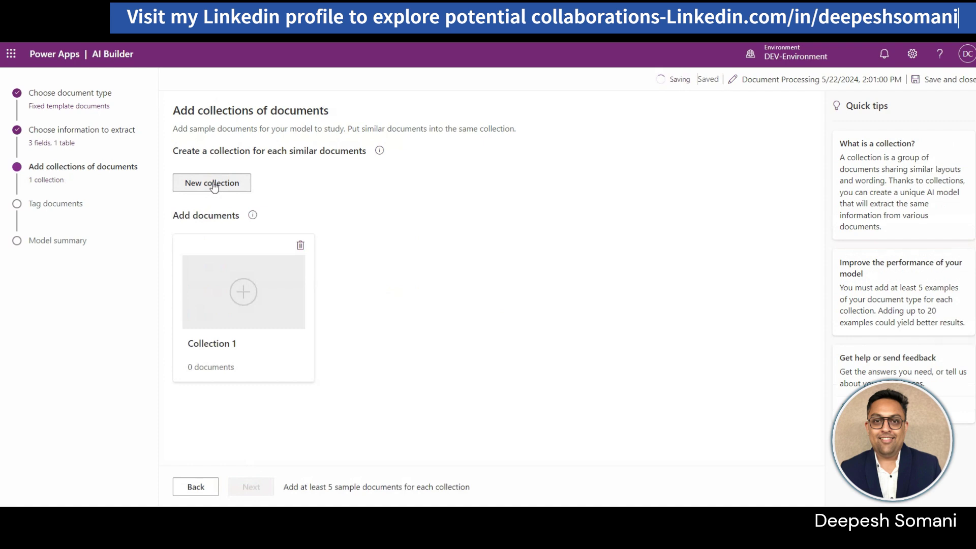
click(229, 297)
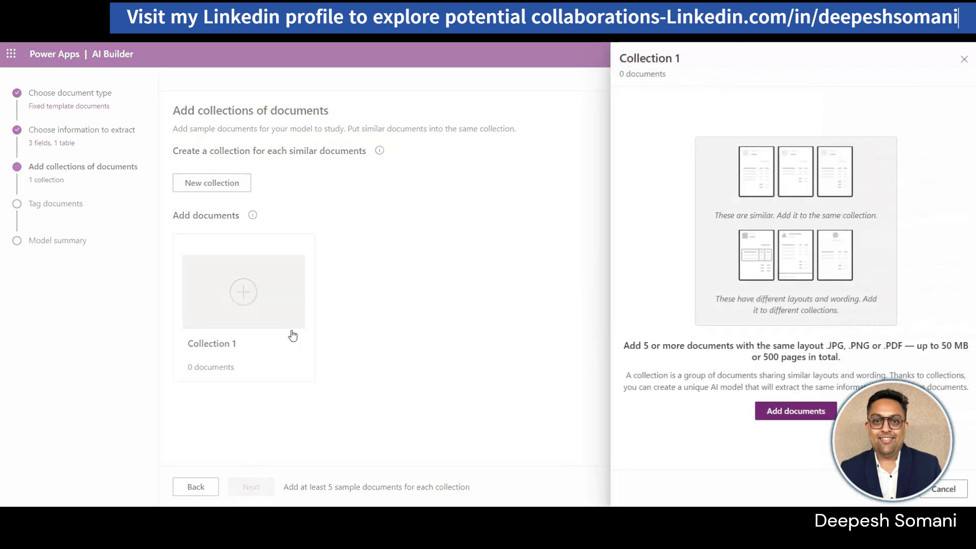
click(797, 415)
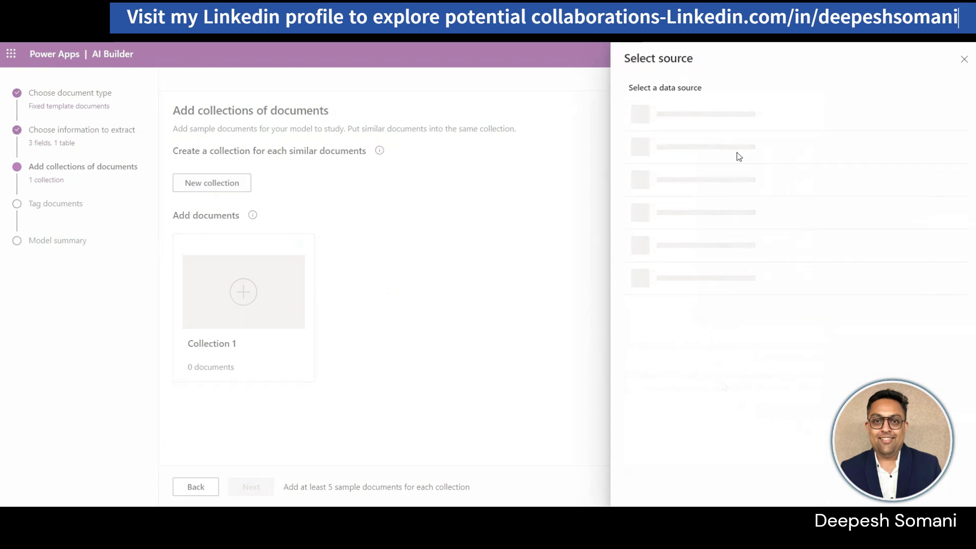
click(673, 122)
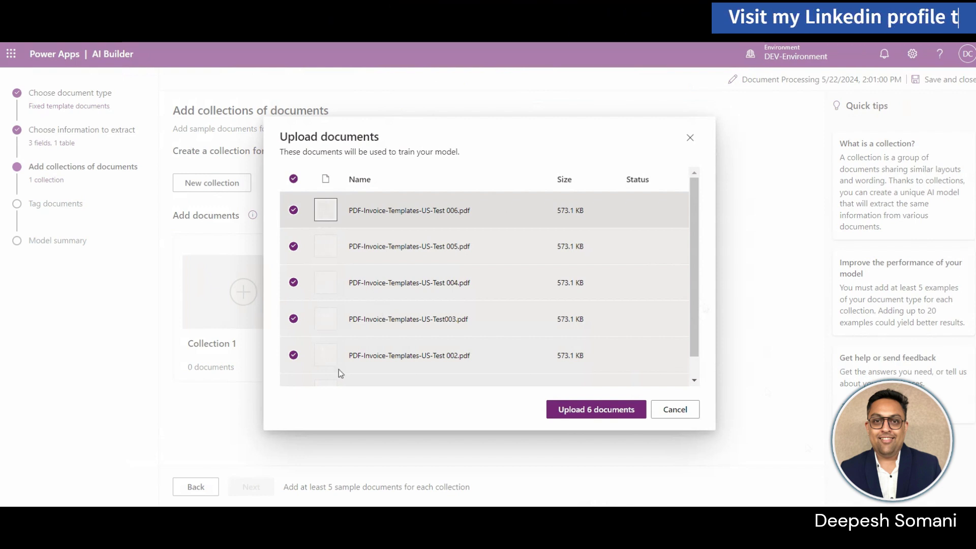
scroll(585, 421, down, 1)
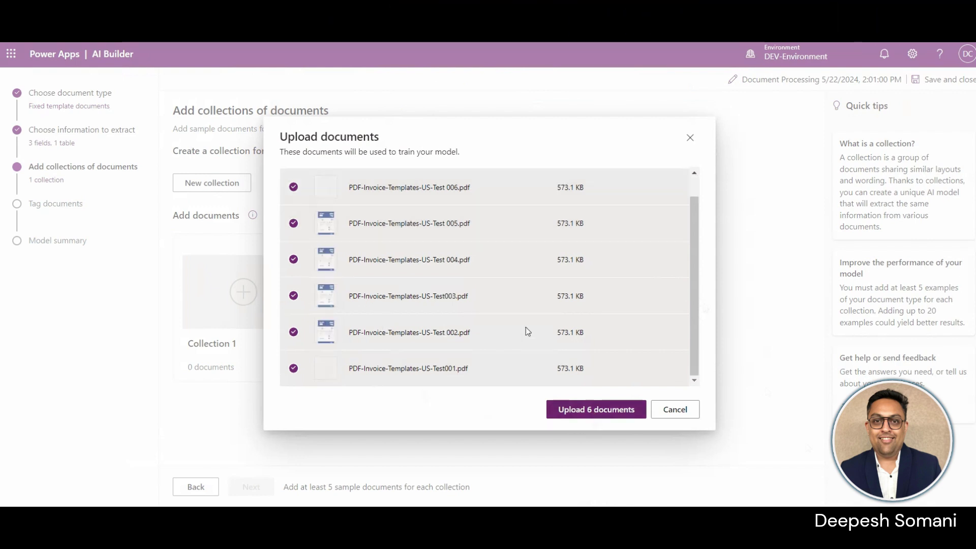
scroll(527, 328, up, 1)
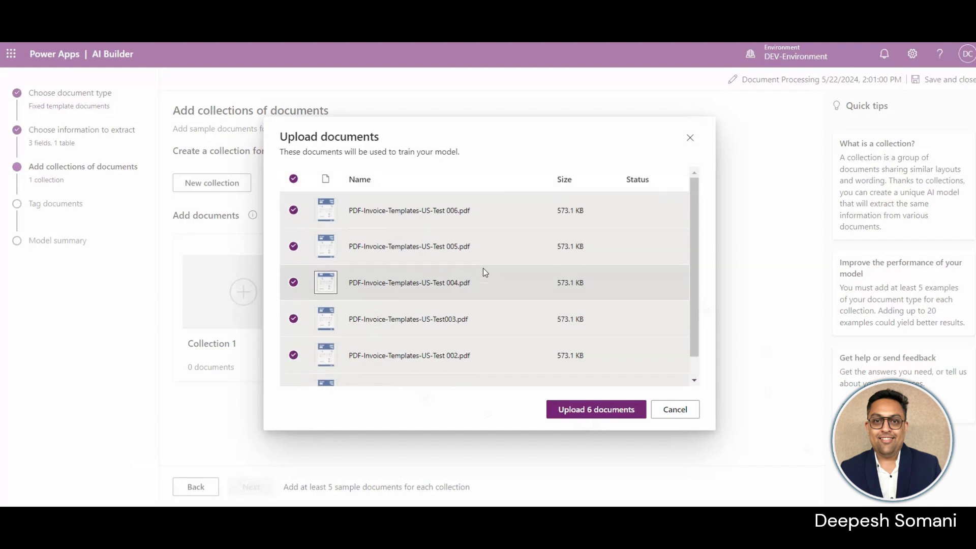
click(572, 408)
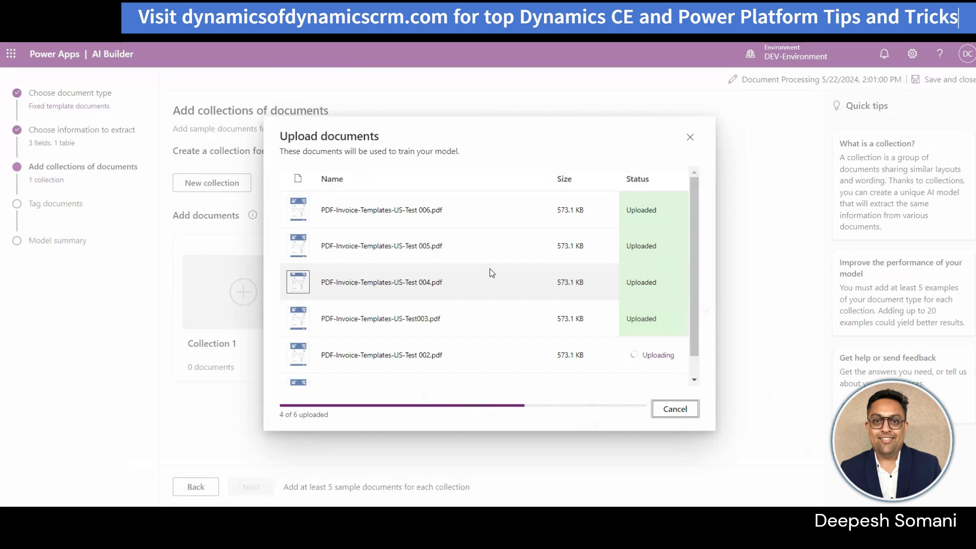
click(672, 428)
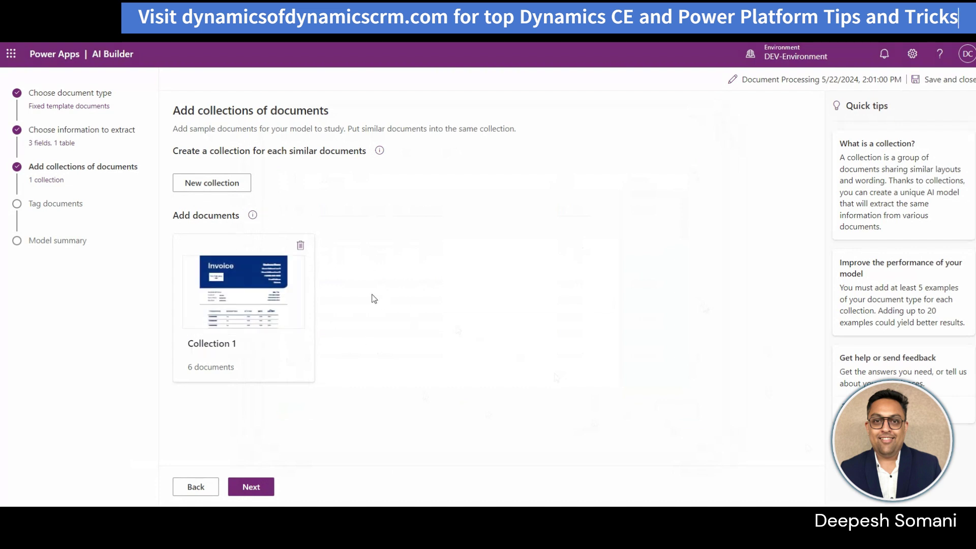
- Tag 'Test 003' as Invoice Number and '12/12/2024' as Date on the sample invoice
click(268, 491)
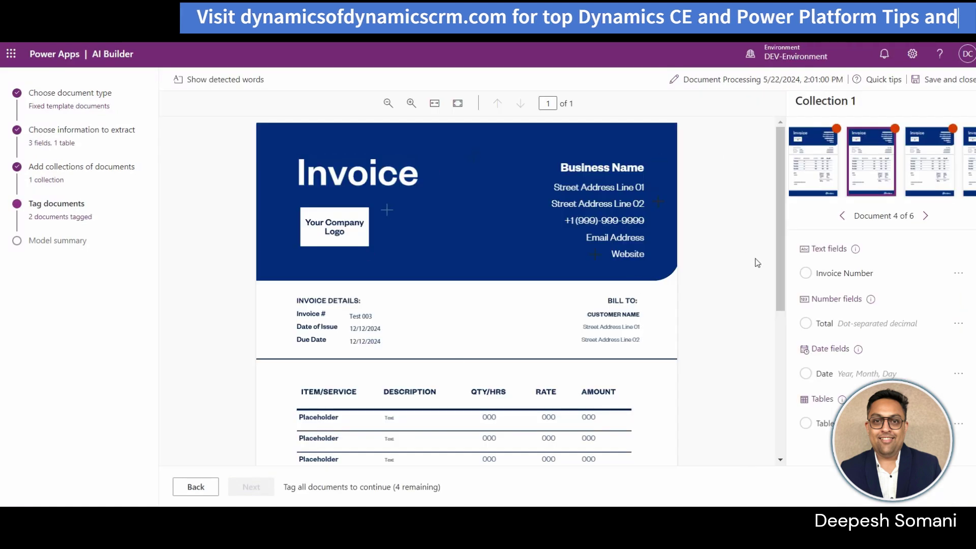
click(349, 315)
drag(349, 315, 372, 319)
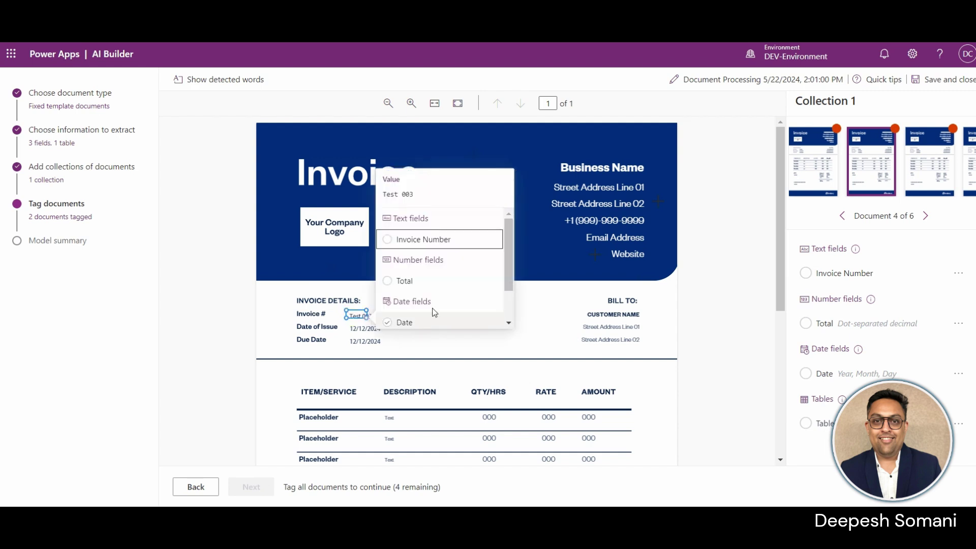
click(409, 238)
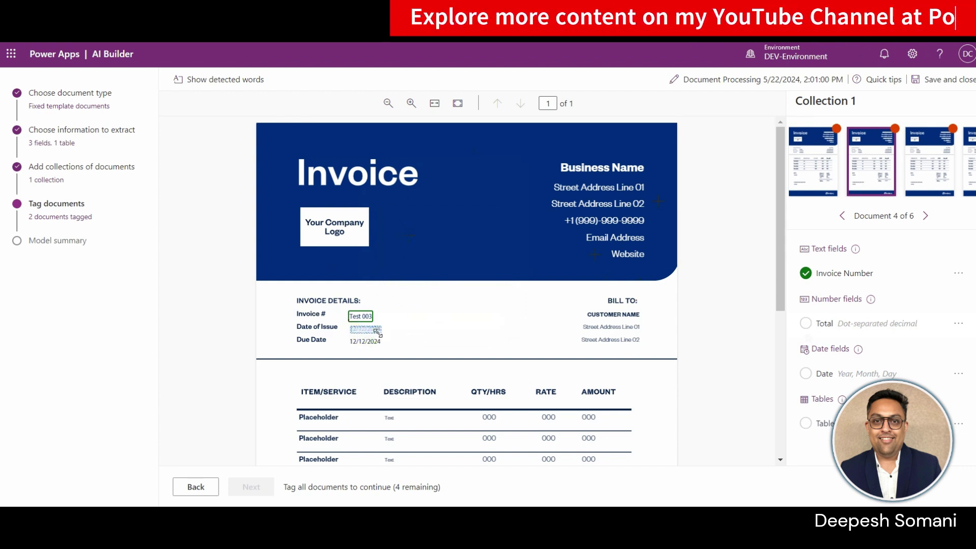
drag(350, 327, 380, 329)
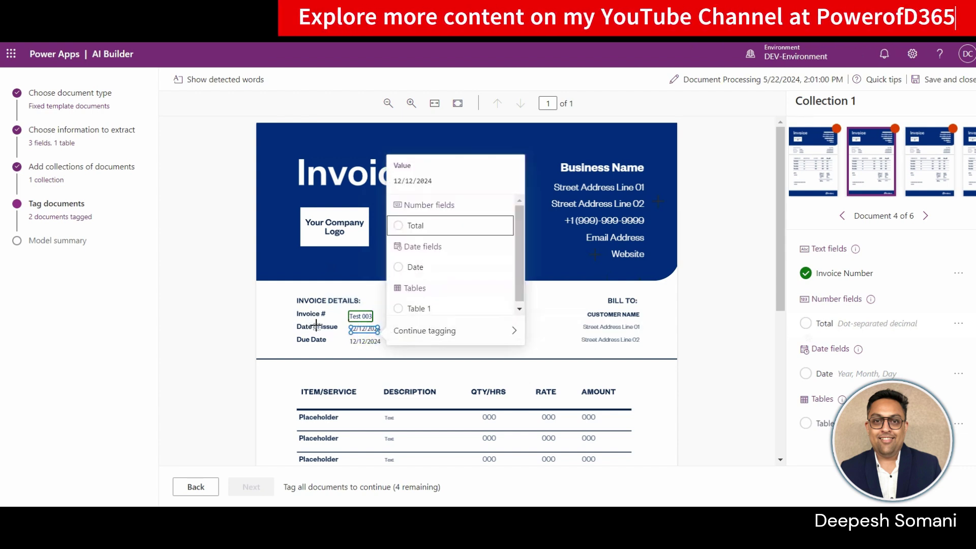
click(409, 274)
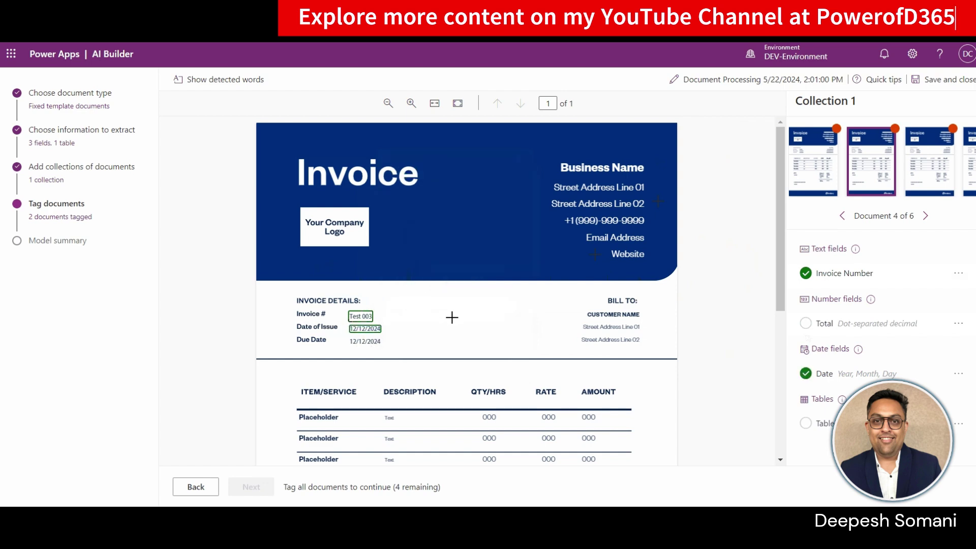
- Tag the TOTAL amount '$00.00' as the Total field
scroll(487, 346, down, 1)
scroll(492, 347, down, 3)
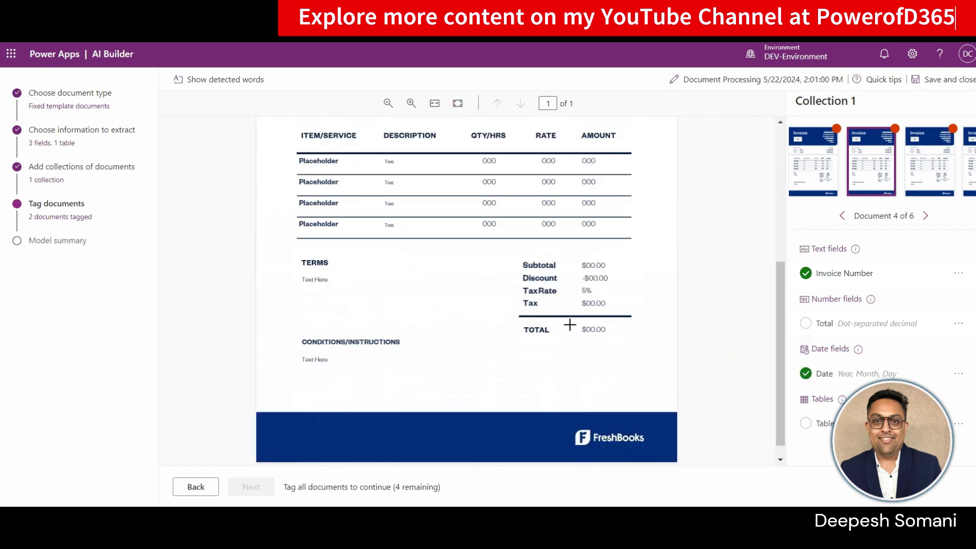
drag(579, 322, 607, 336)
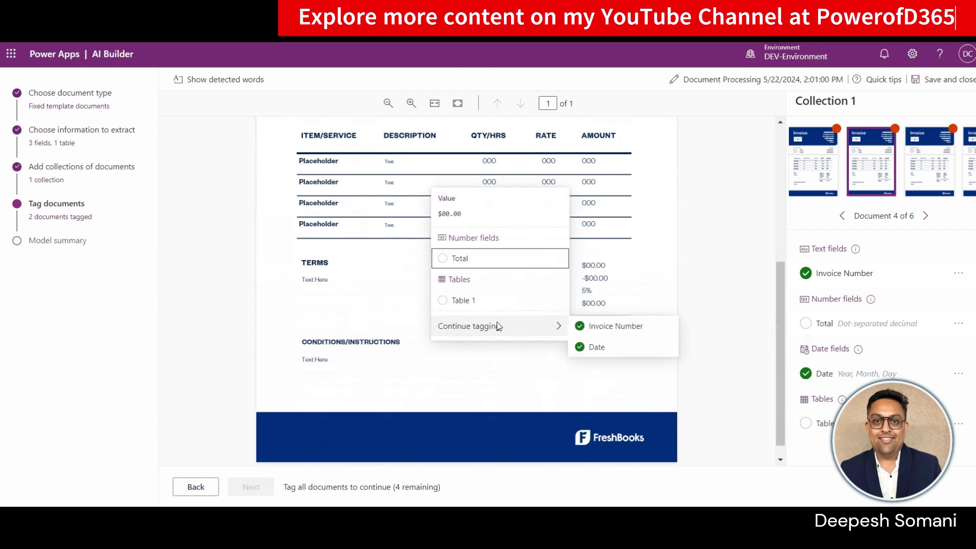
click(475, 260)
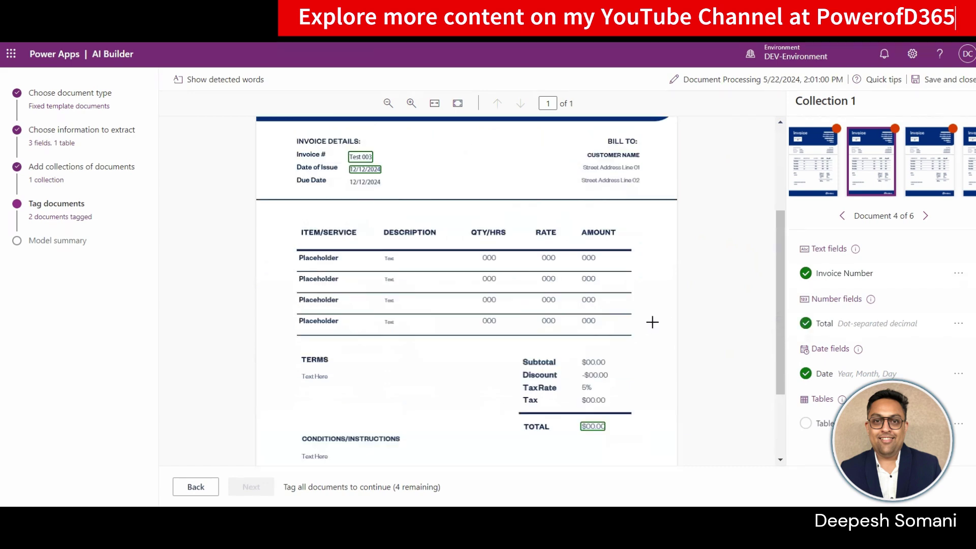
scroll(649, 320, up, 3)
scroll(642, 331, down, 5)
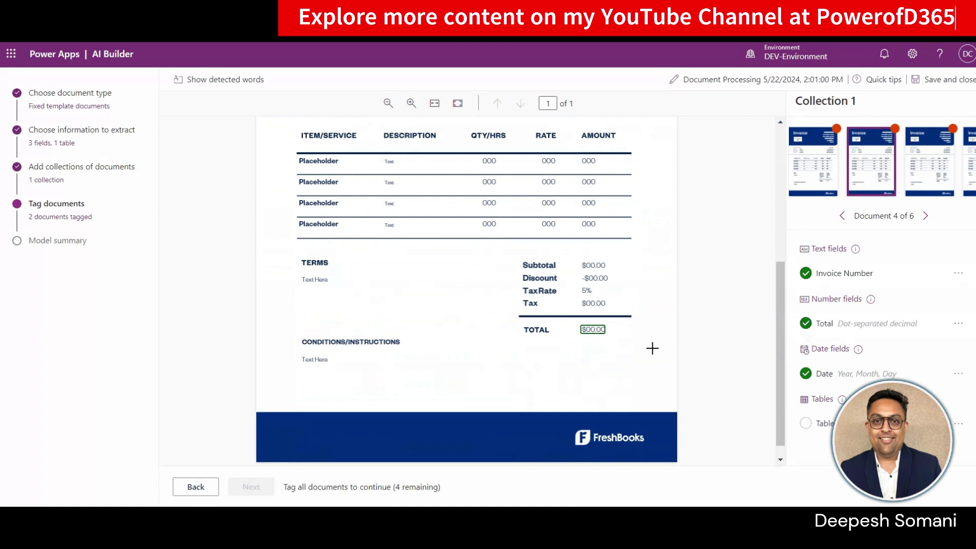
scroll(641, 355, down, 1)
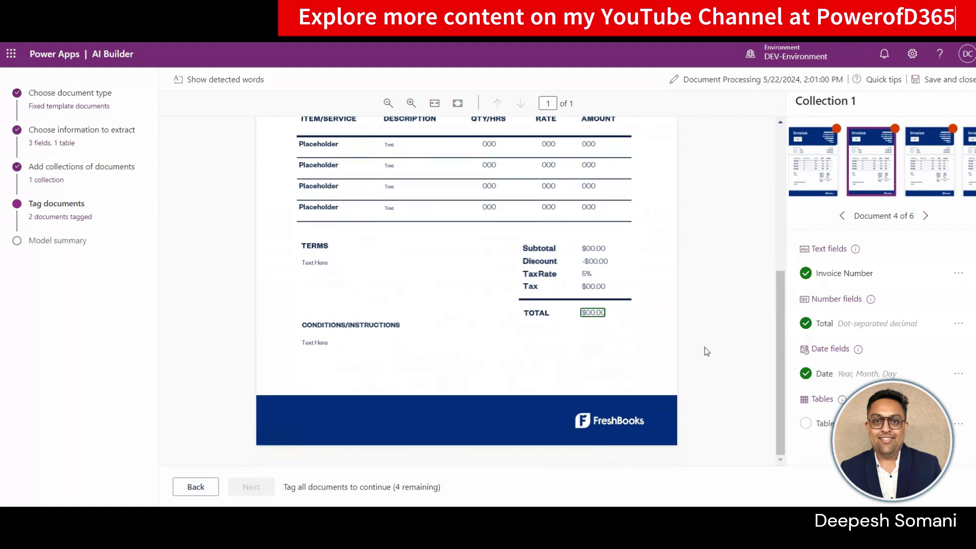
scroll(559, 331, up, 3)
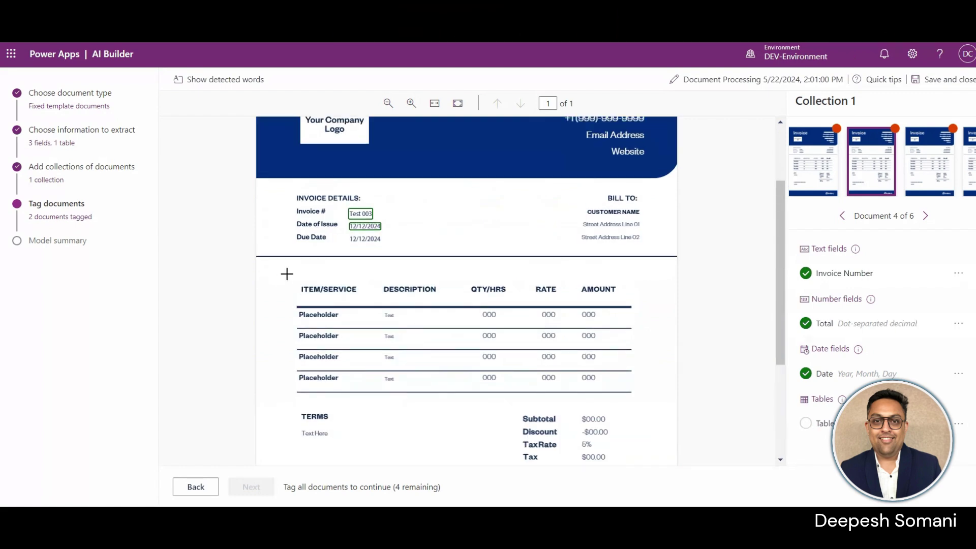
- Outline the invoice's line-item table as Table 1 and split it into five columns
drag(301, 294, 357, 284)
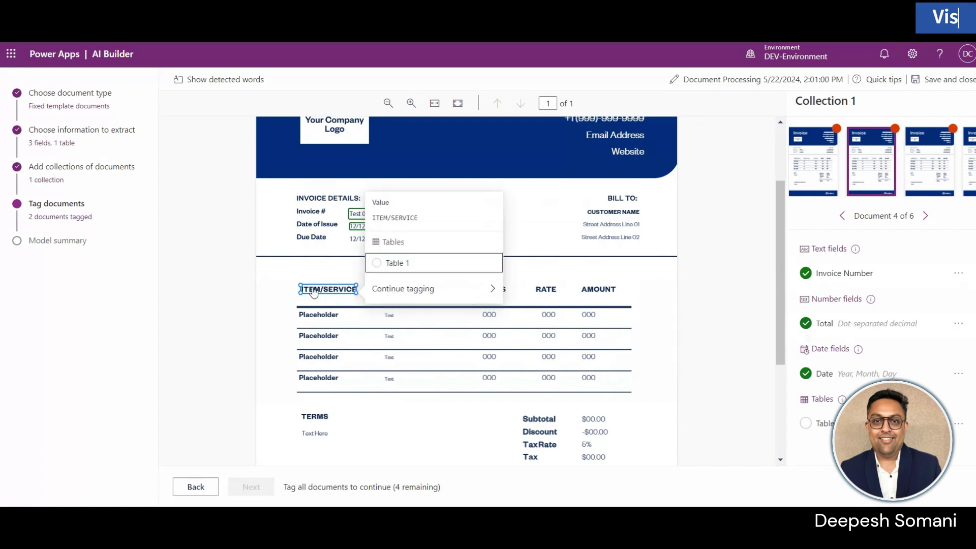
click(374, 264)
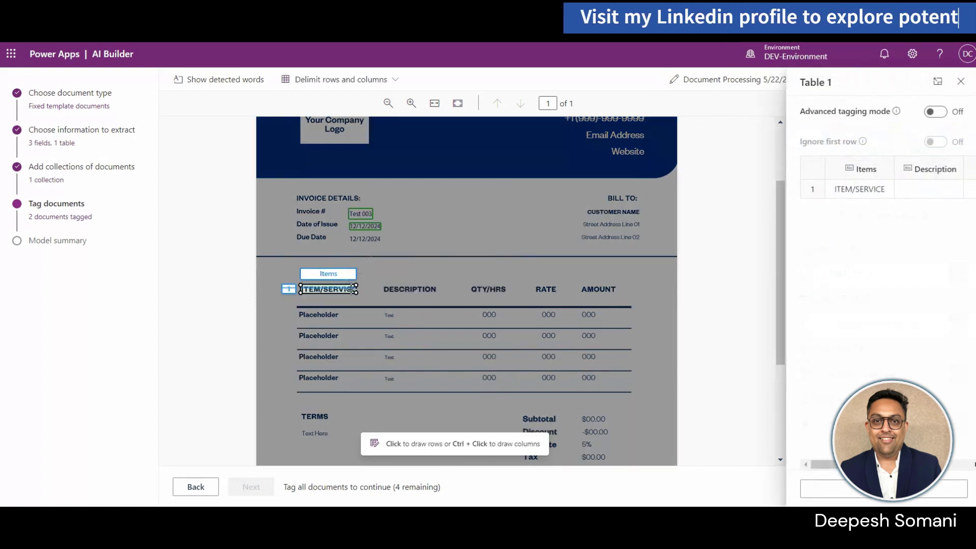
drag(358, 296, 633, 402)
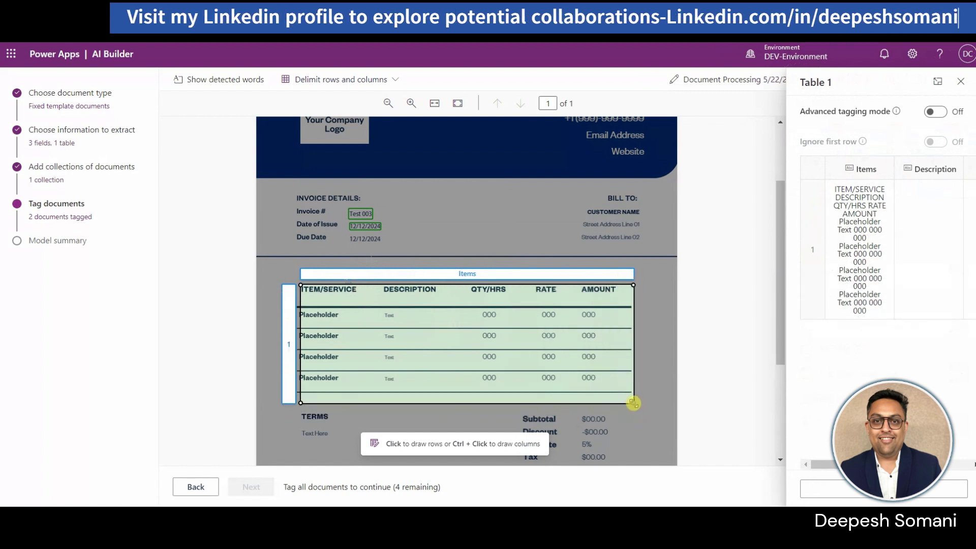
drag(300, 285, 298, 280)
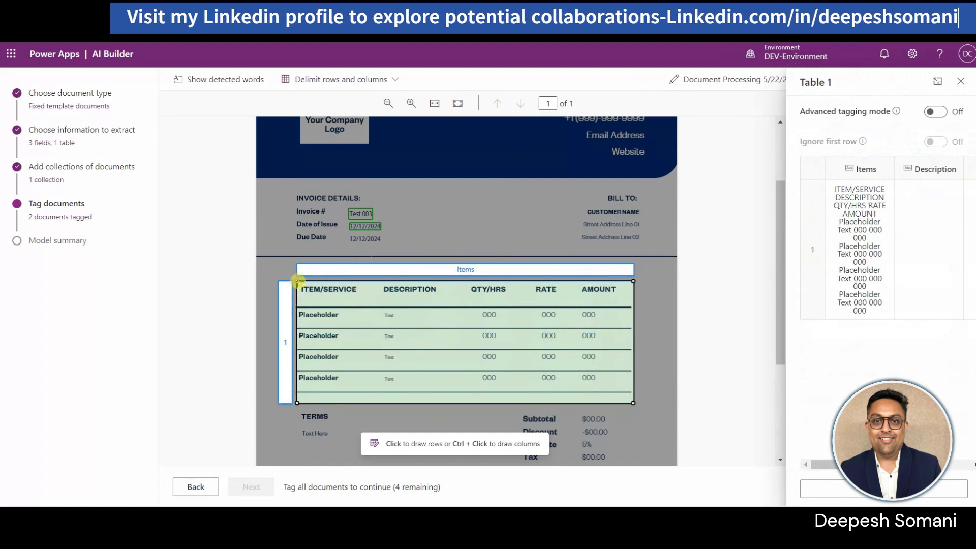
click(301, 79)
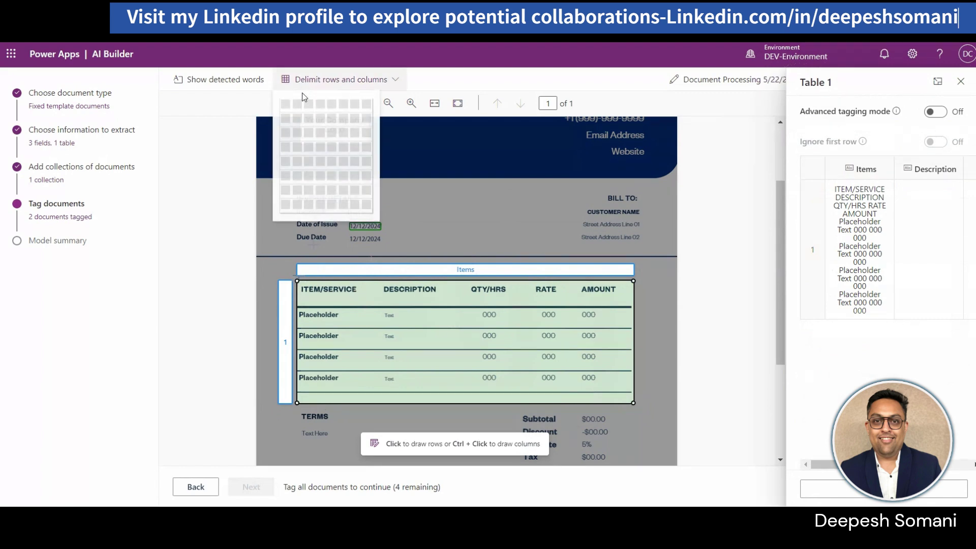
click(328, 110)
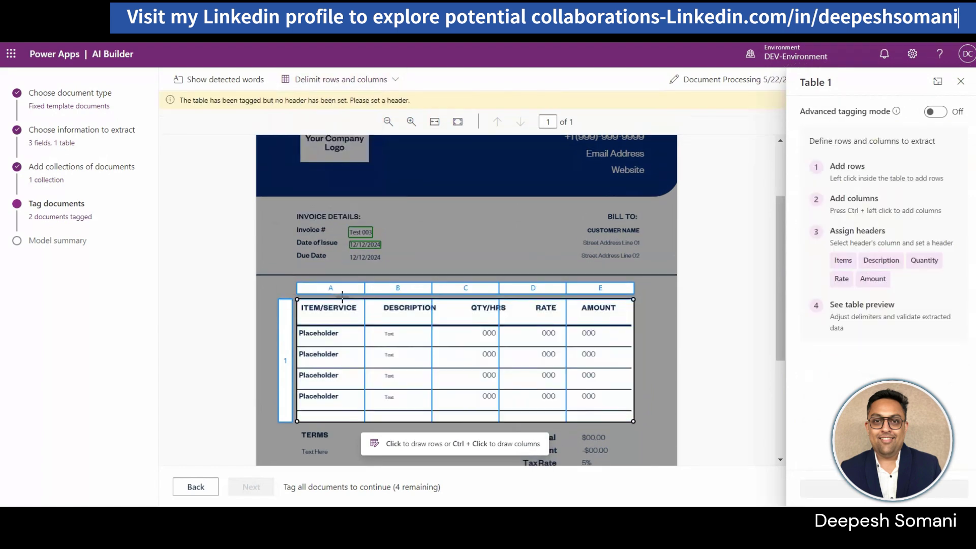
- Map the columns to Items, Description, Quantity, Rate and Amount, widening Quantity to fit QTY/HRS
click(331, 288)
click(318, 305)
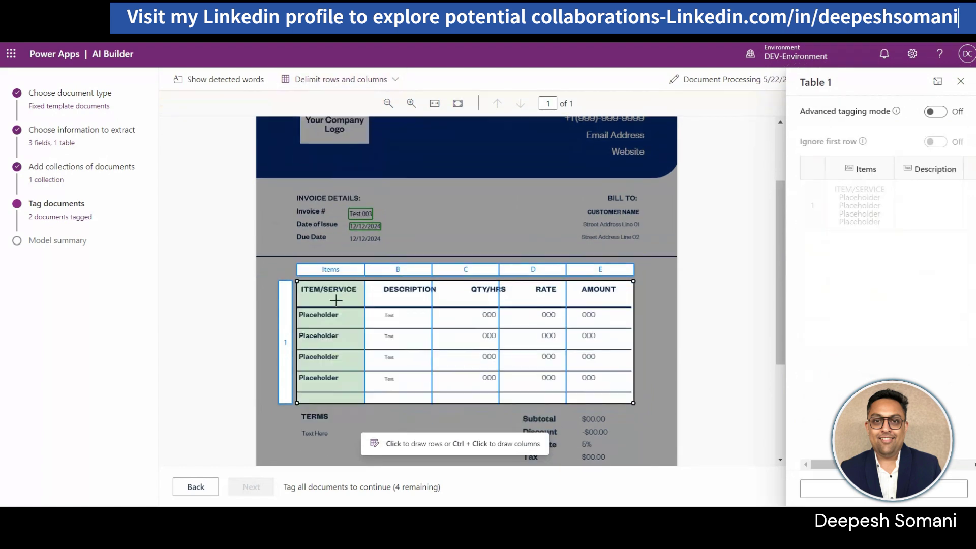
click(385, 280)
click(395, 287)
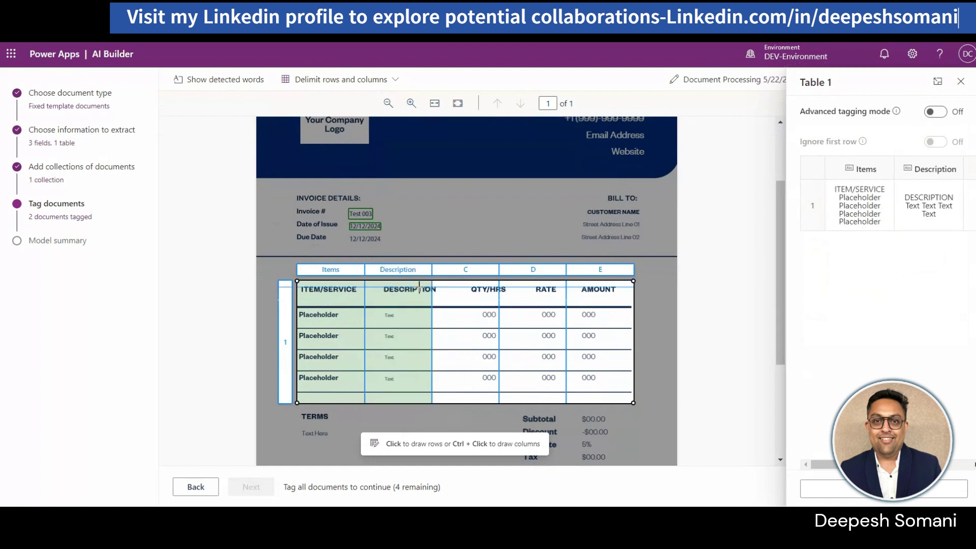
click(476, 278)
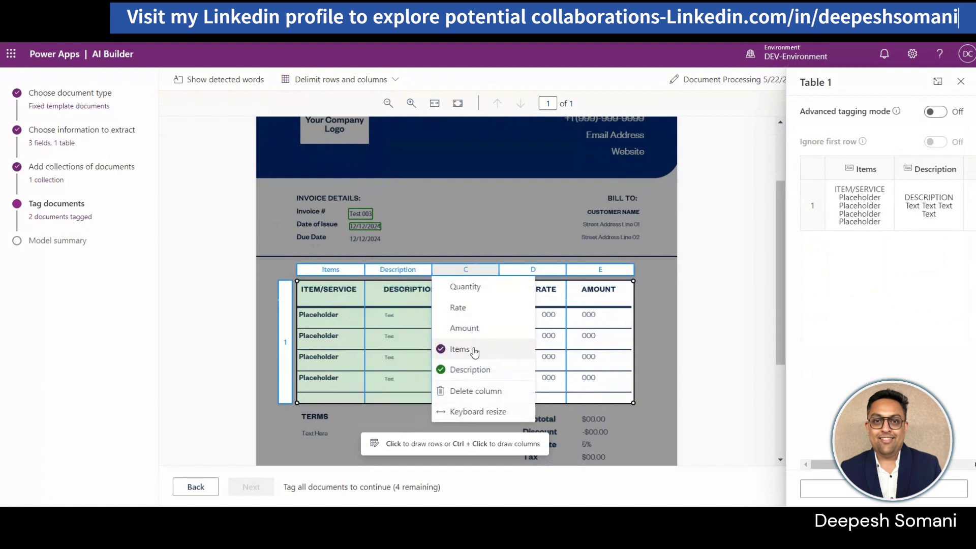
click(465, 286)
click(533, 270)
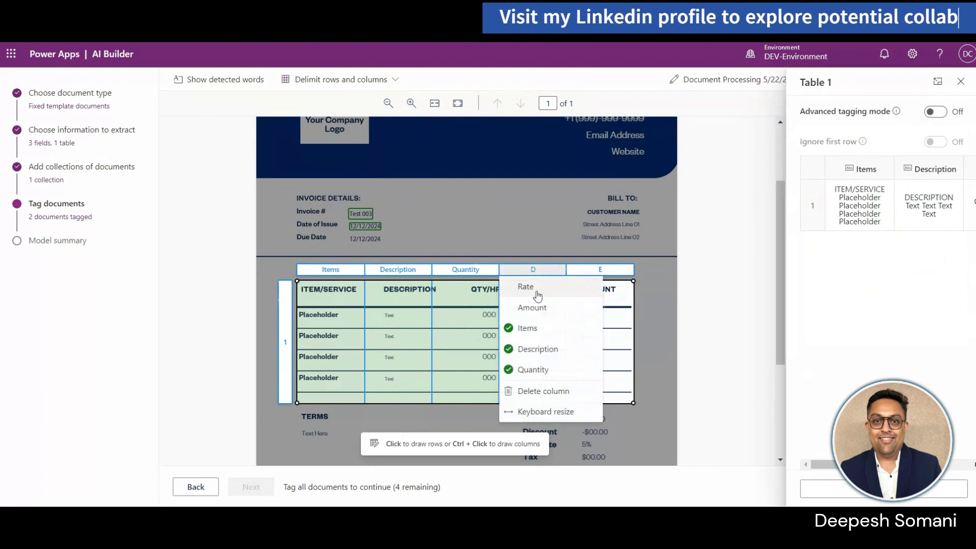
click(550, 288)
click(599, 270)
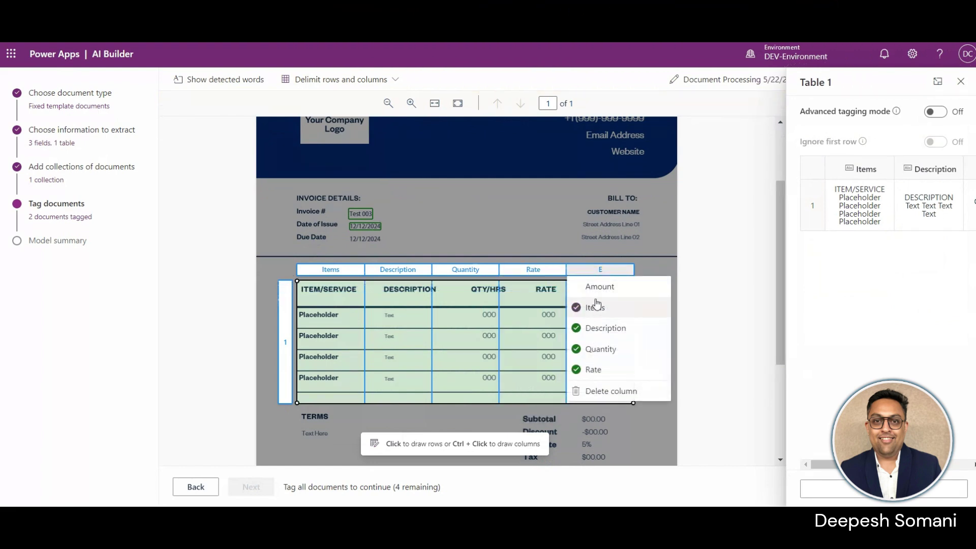
click(596, 287)
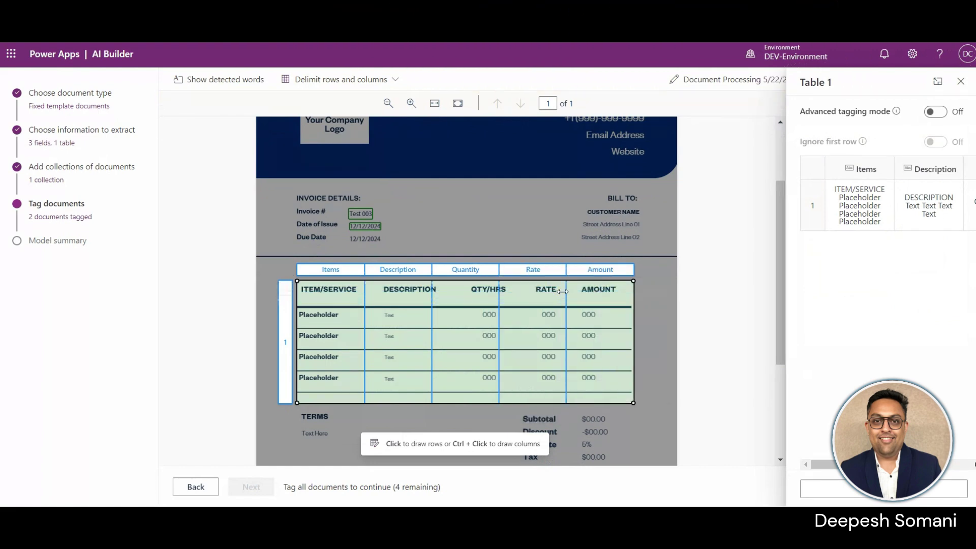
ctrl+click(509, 276)
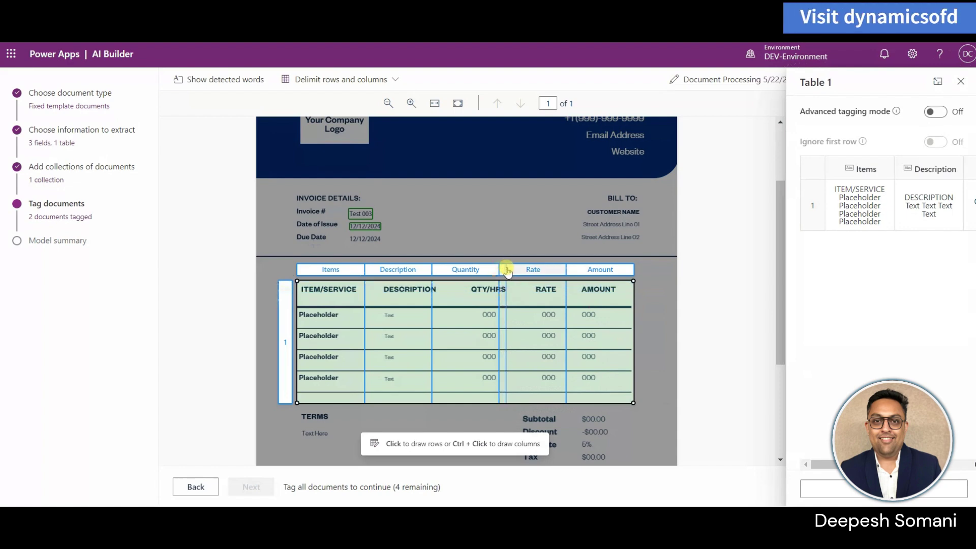
drag(499, 272, 451, 272)
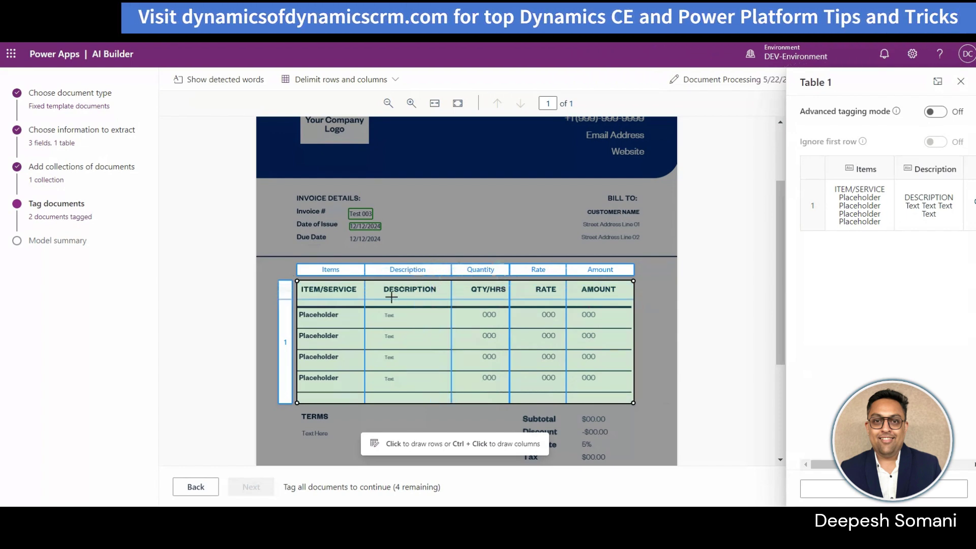
- Divide the table into one row per line item and mark the header row as ignored
click(285, 303)
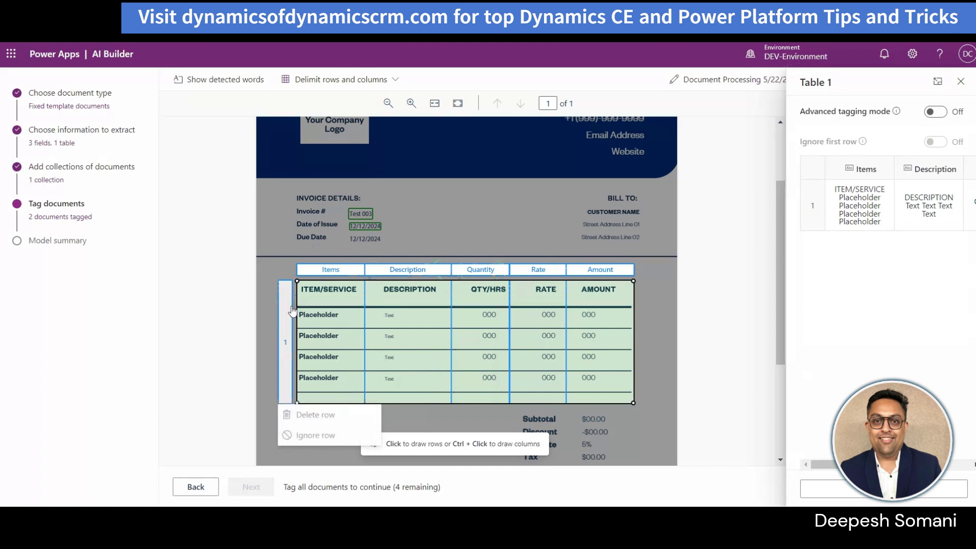
click(303, 307)
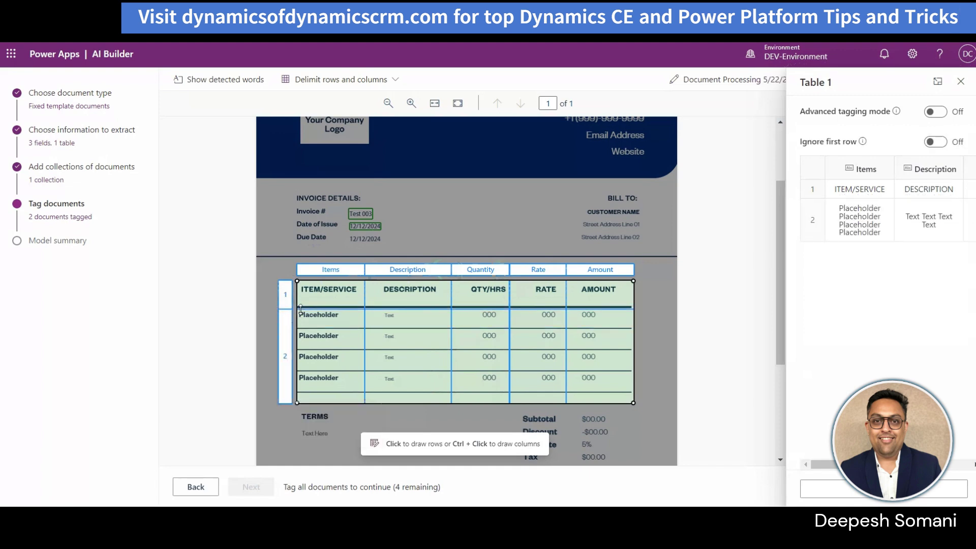
click(310, 329)
click(321, 349)
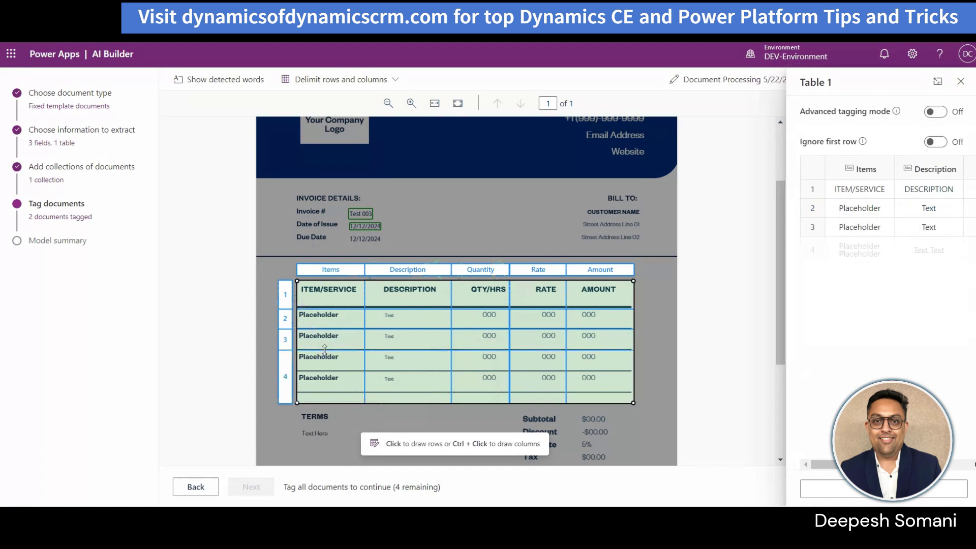
click(333, 370)
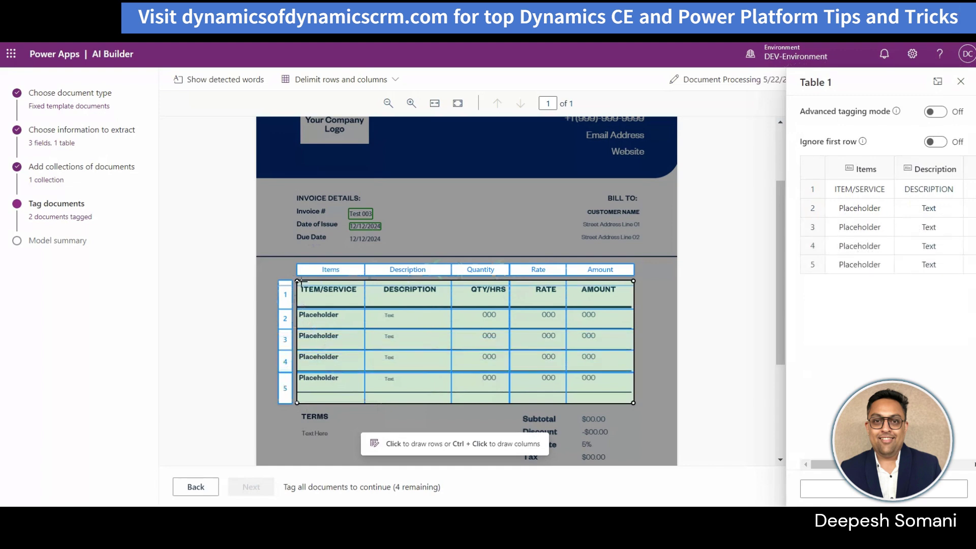
click(285, 297)
click(300, 340)
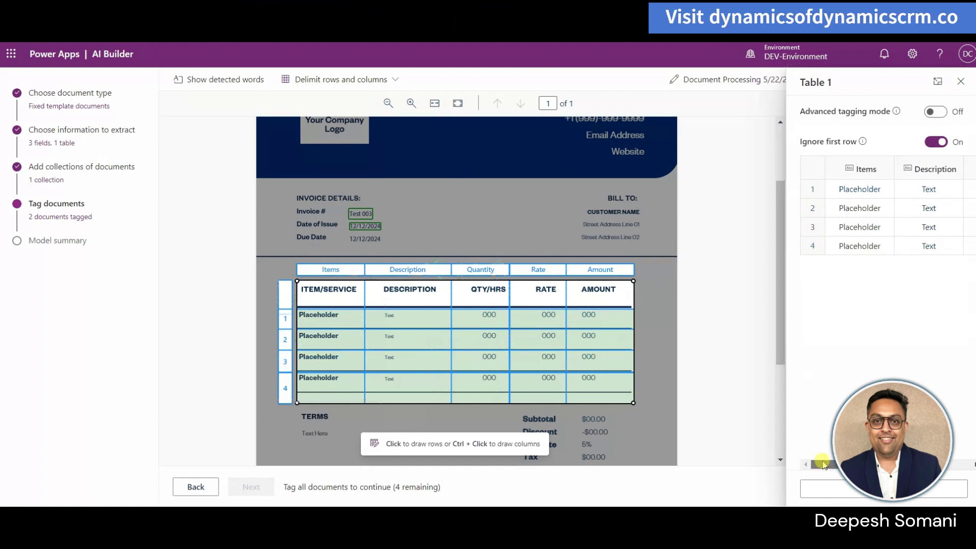
- Finish tagging Table 1 so all six documents show as tagged
drag(824, 464, 963, 465)
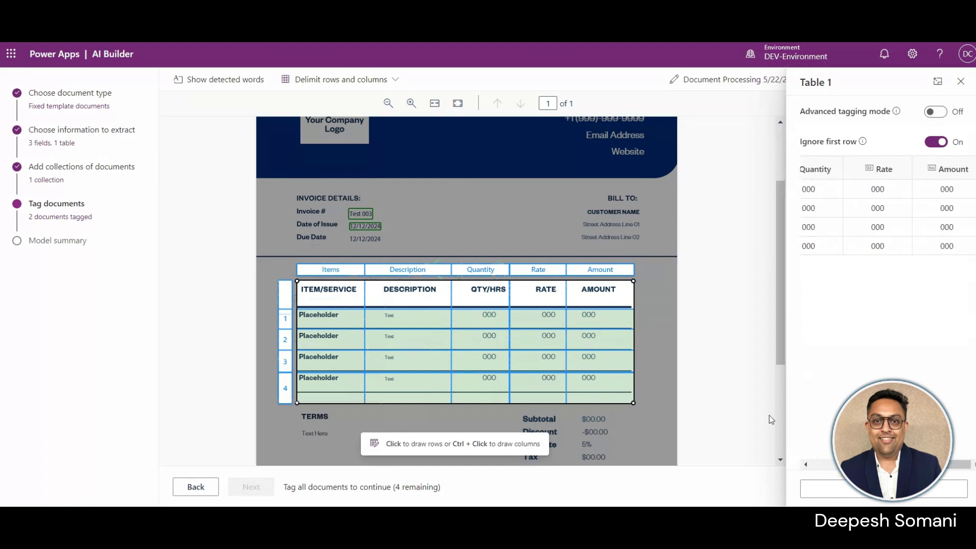
scroll(414, 280, up, 2)
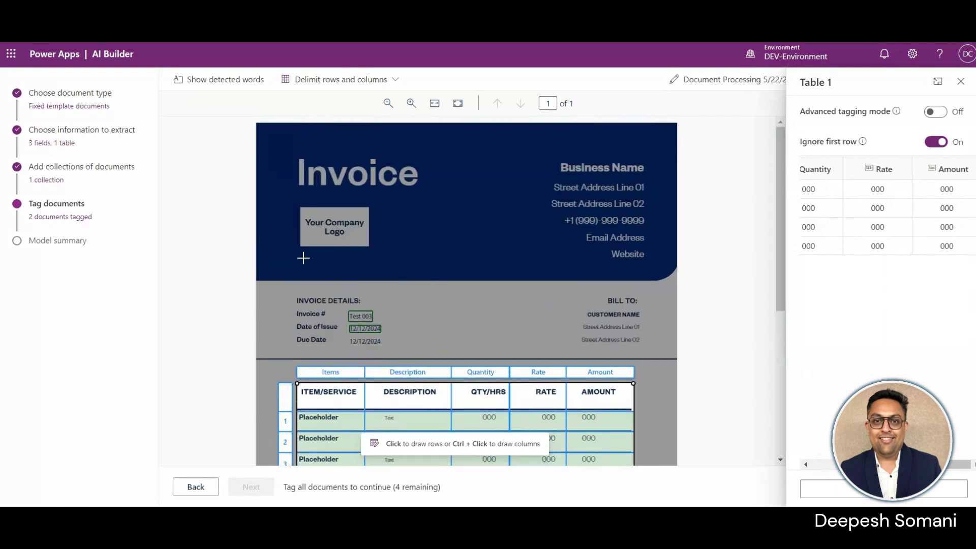
scroll(459, 240, down, 5)
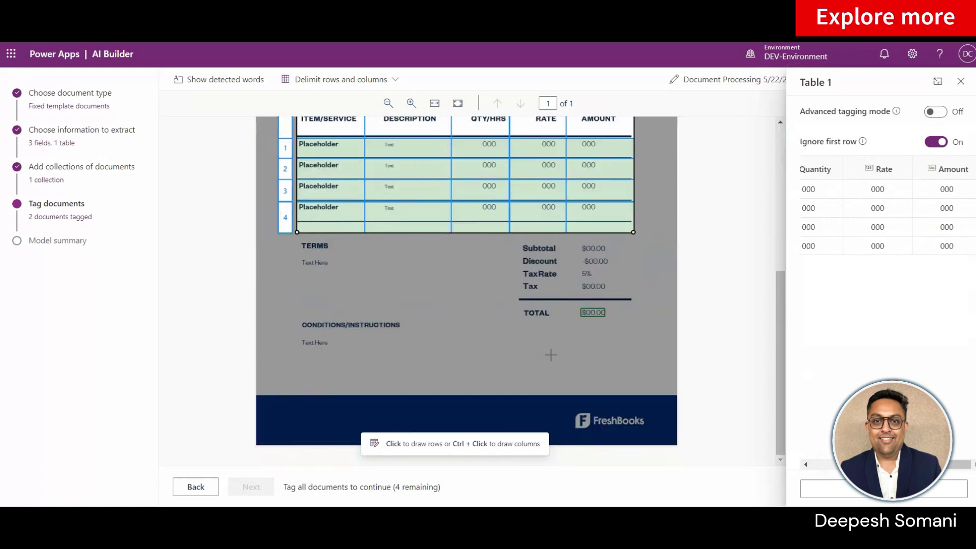
click(852, 489)
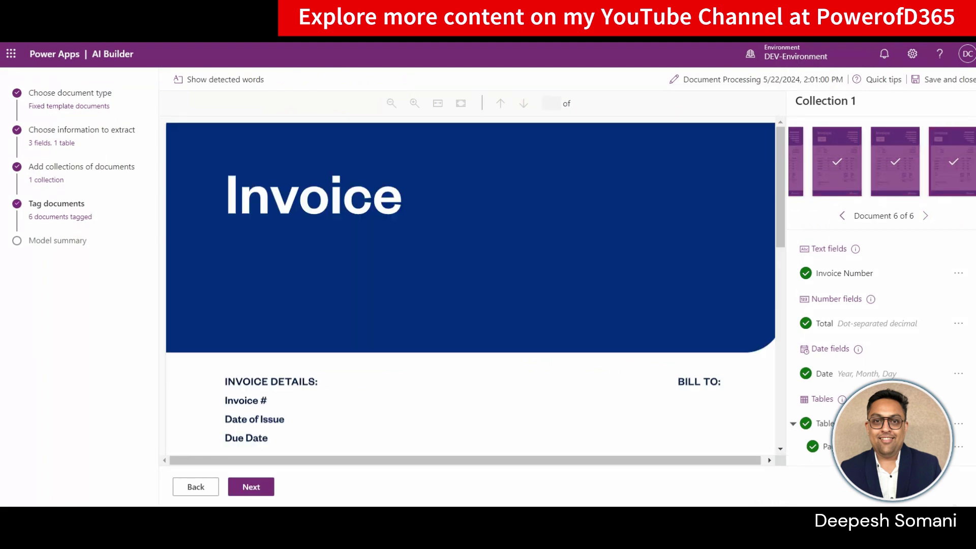
- Review the model summary showing 6 examples per field and start training
click(264, 485)
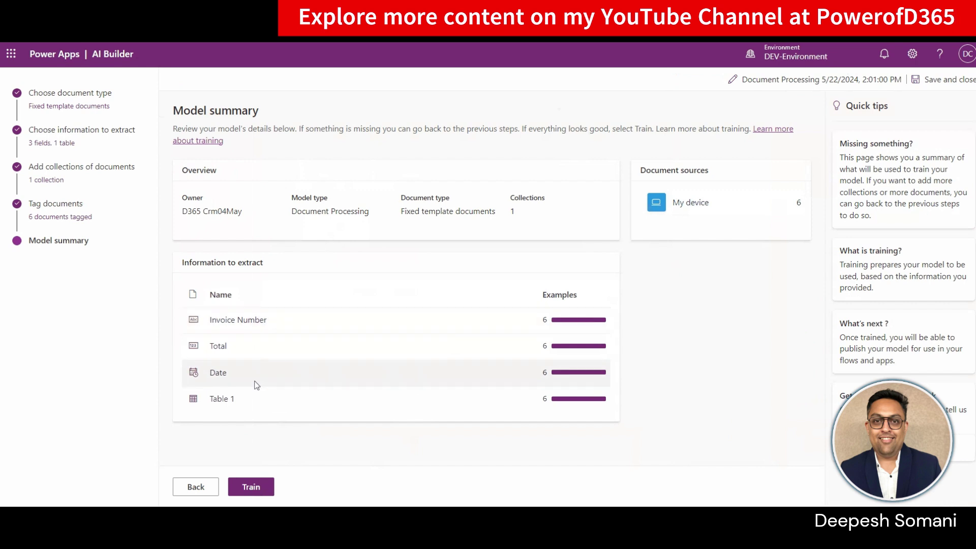
click(252, 485)
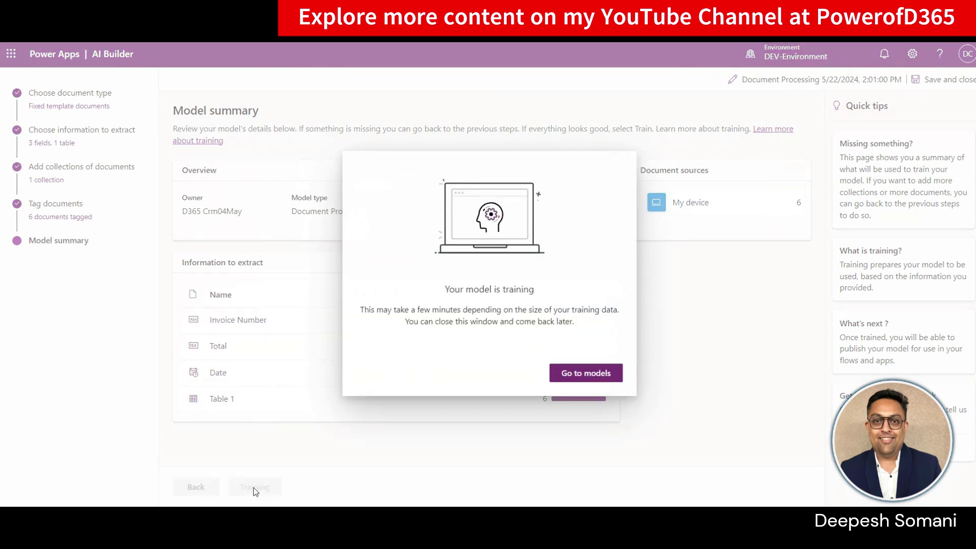
- Leave the training notice and return to the AI models list
click(559, 373)
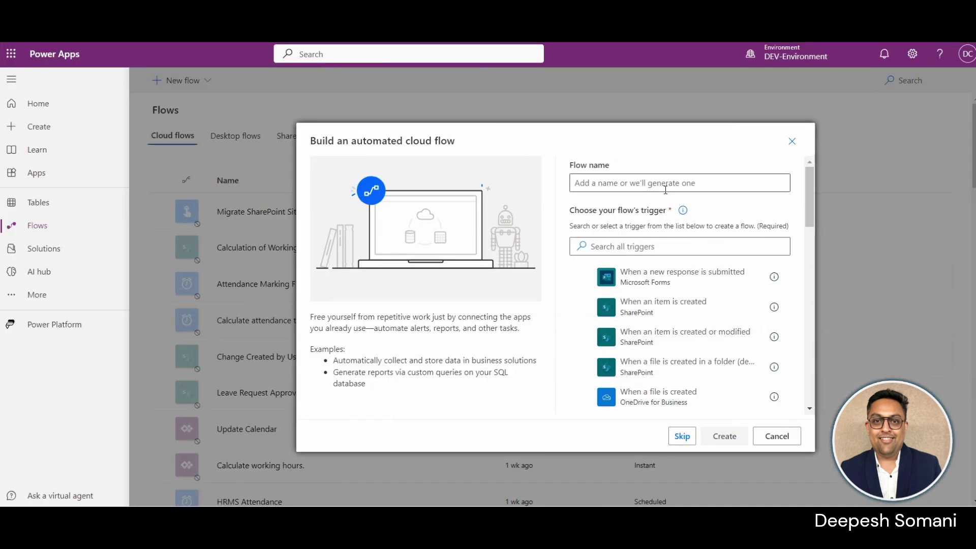
- Name the new blank flow 'Extract Text from PDF', skipping the trigger choice, and retitle it to match
click(663, 185)
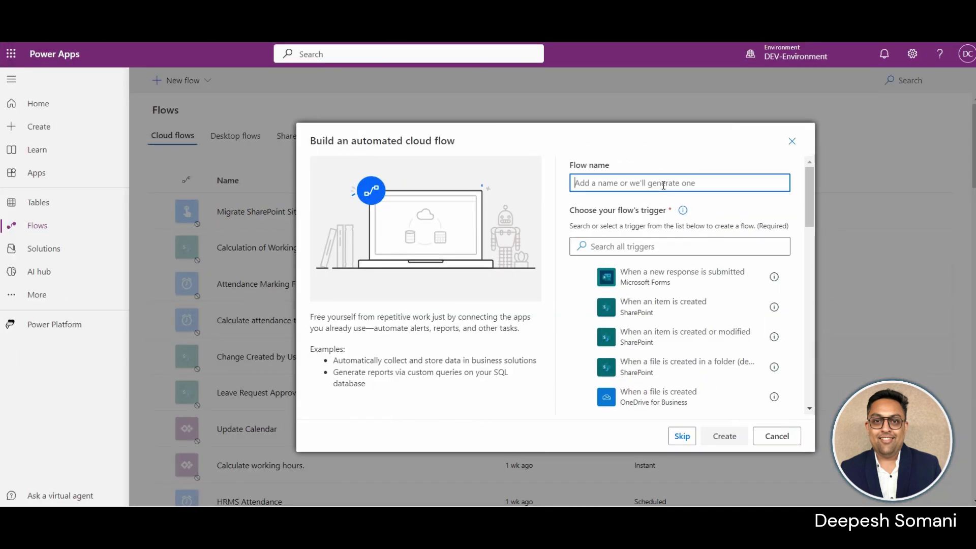
text(Extract Text from PDF)
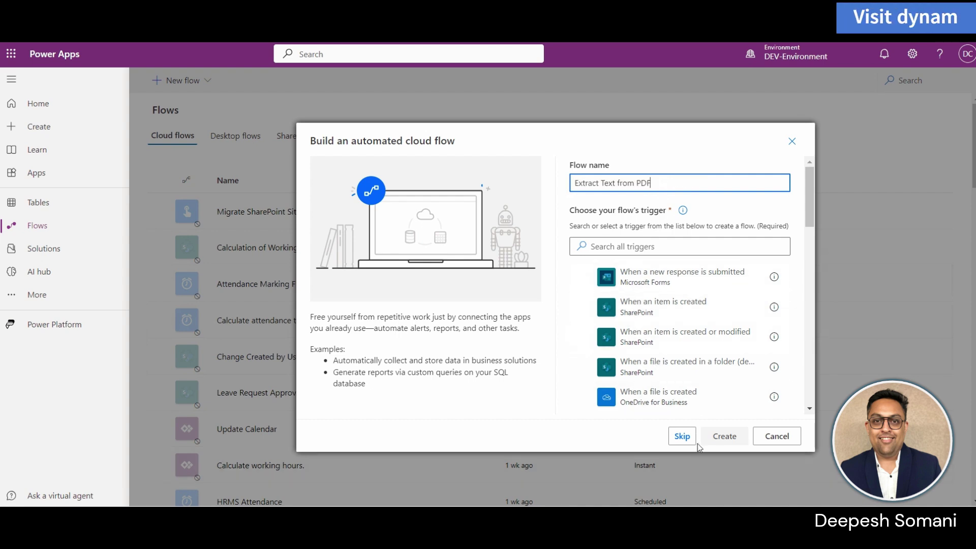
click(681, 436)
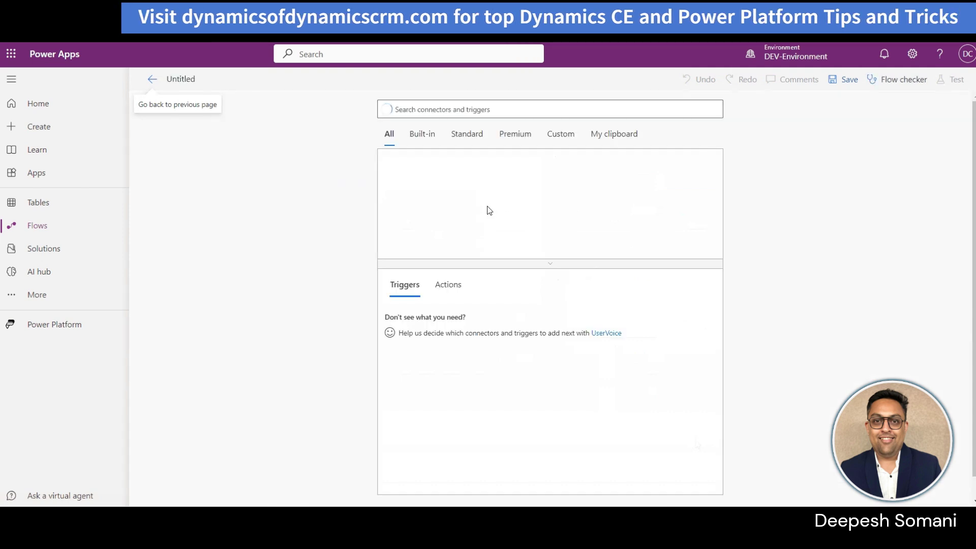
click(178, 82)
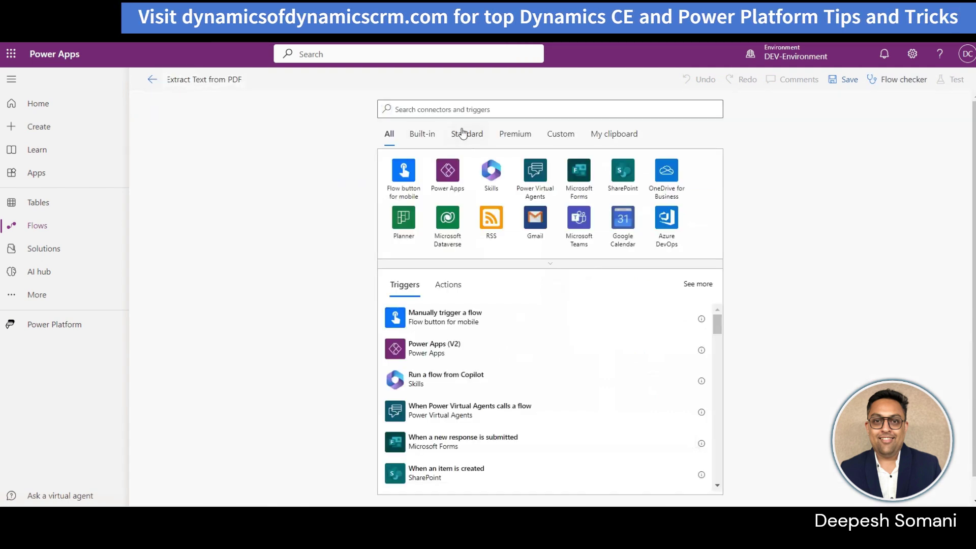
text(Extract Text from PDF)
key(Tab)
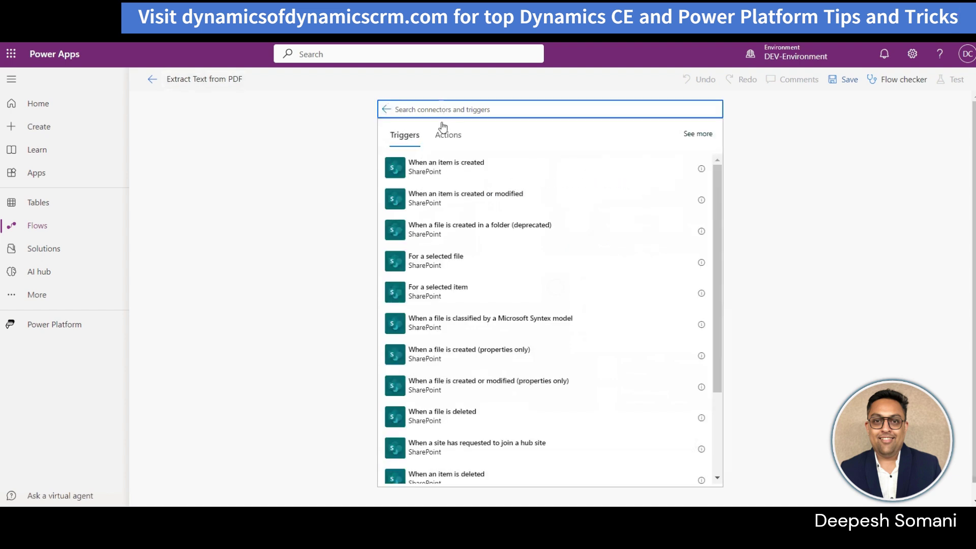
- Trigger the flow with 'When a file is created (properties only)' on DEMO Site's DOC TEST library, then add a new step
click(433, 358)
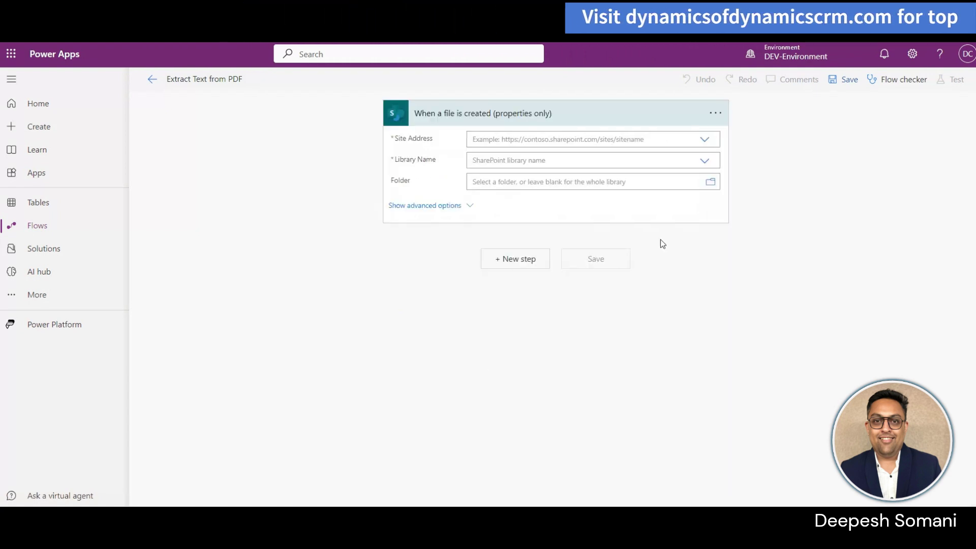
click(706, 145)
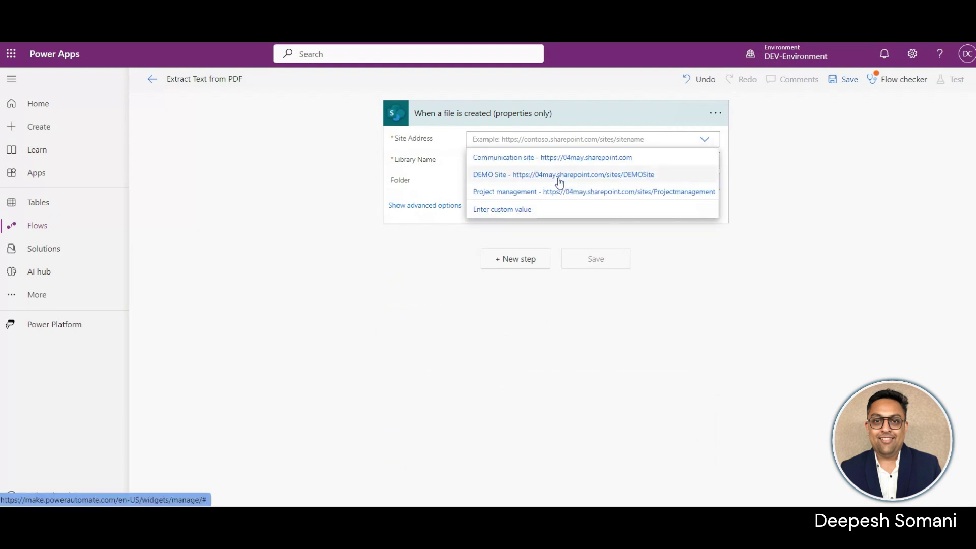
click(559, 182)
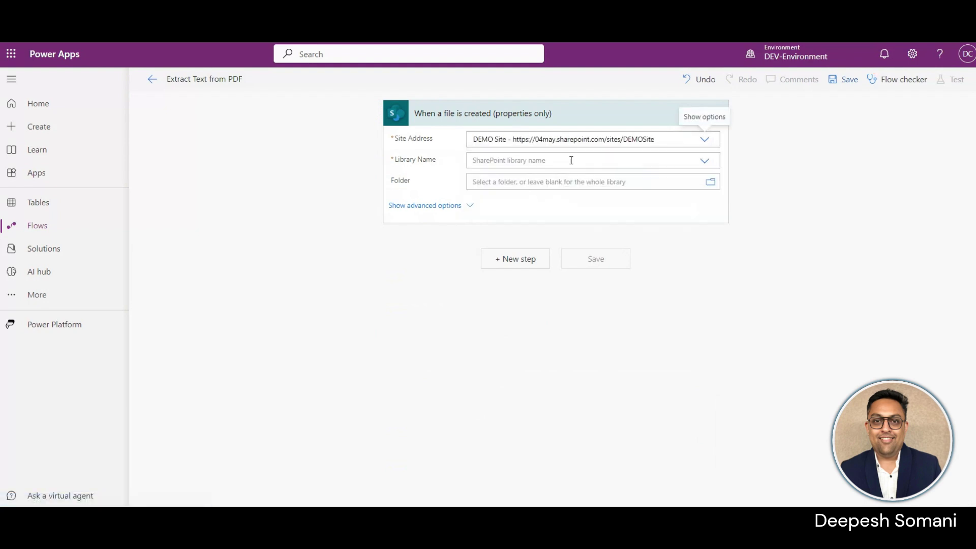
click(703, 160)
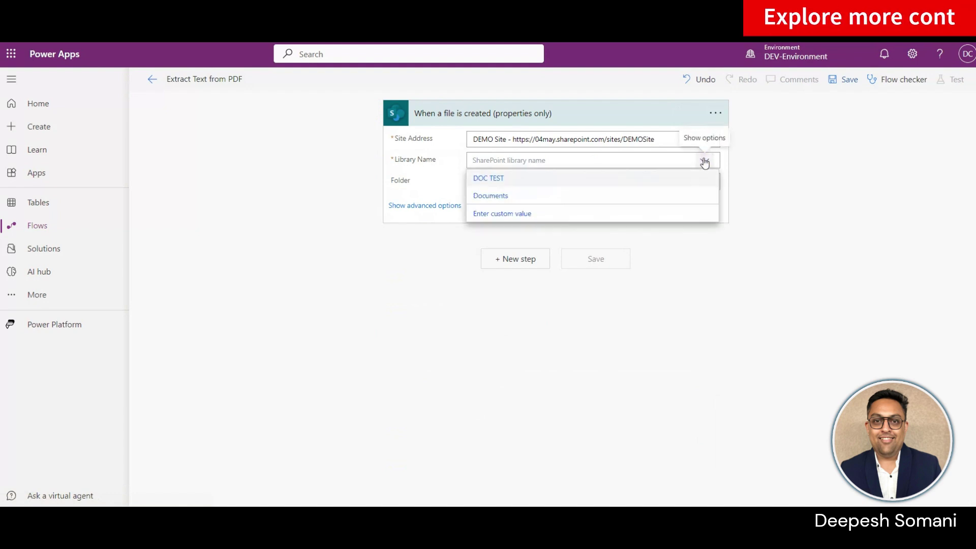
click(498, 179)
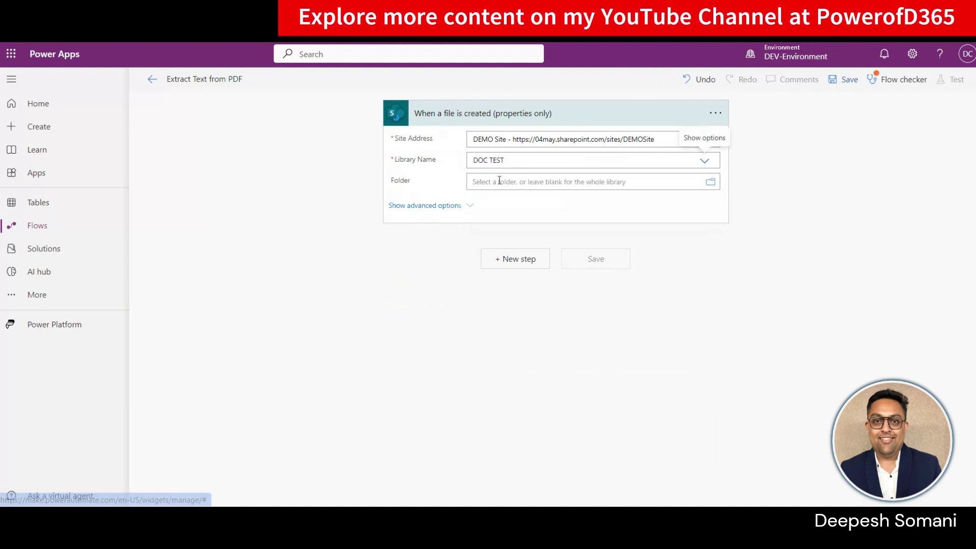
click(523, 267)
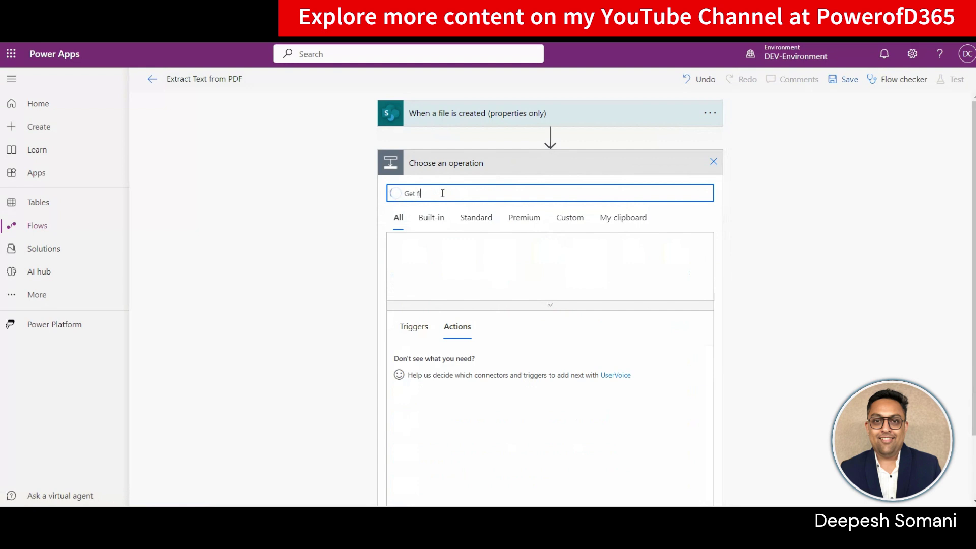
- Add Get file content reading from DEMO Site with the trigger's Identifier as File Identifier
text(le)
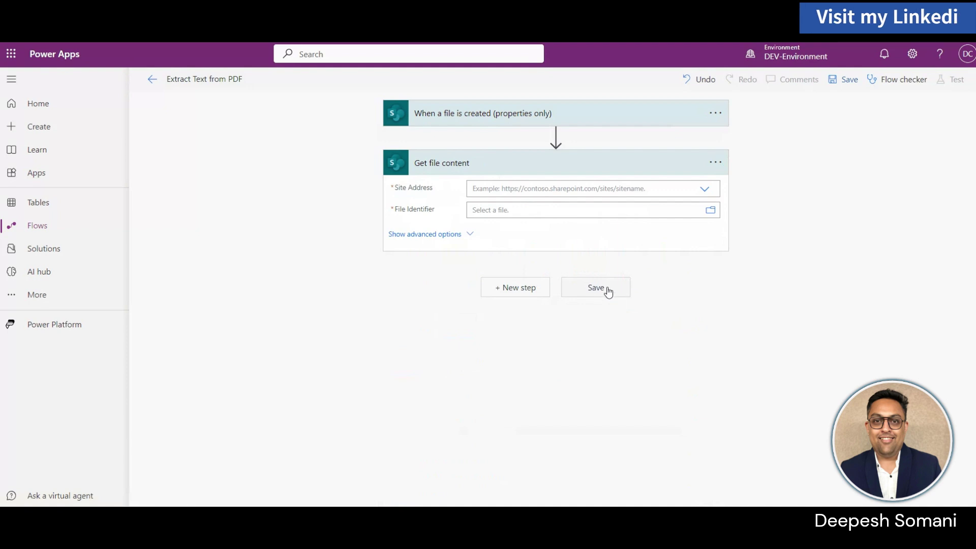
click(703, 190)
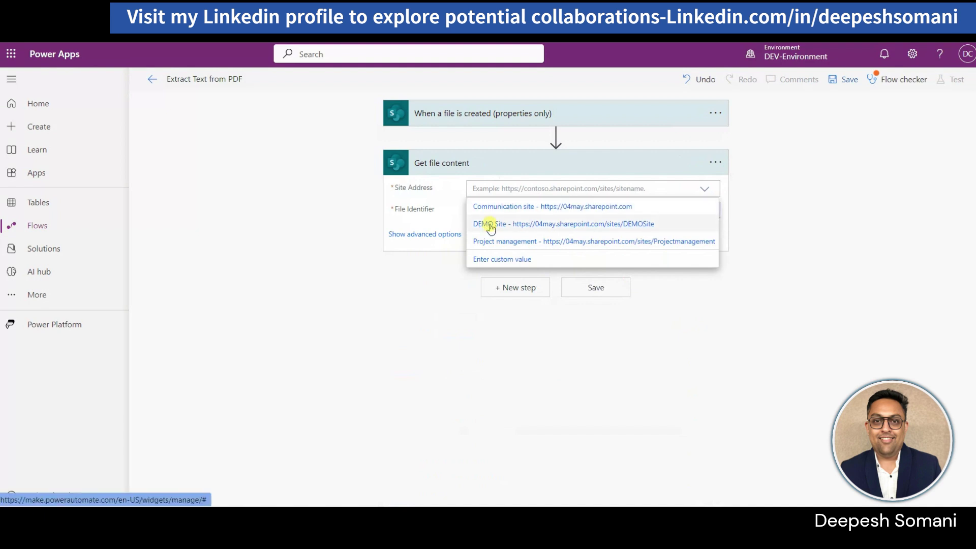
click(481, 223)
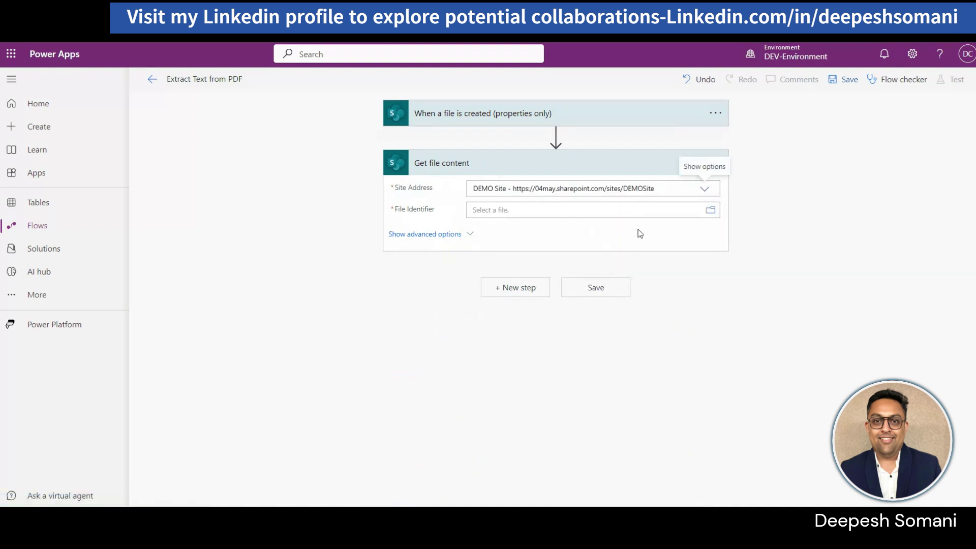
click(689, 212)
click(802, 296)
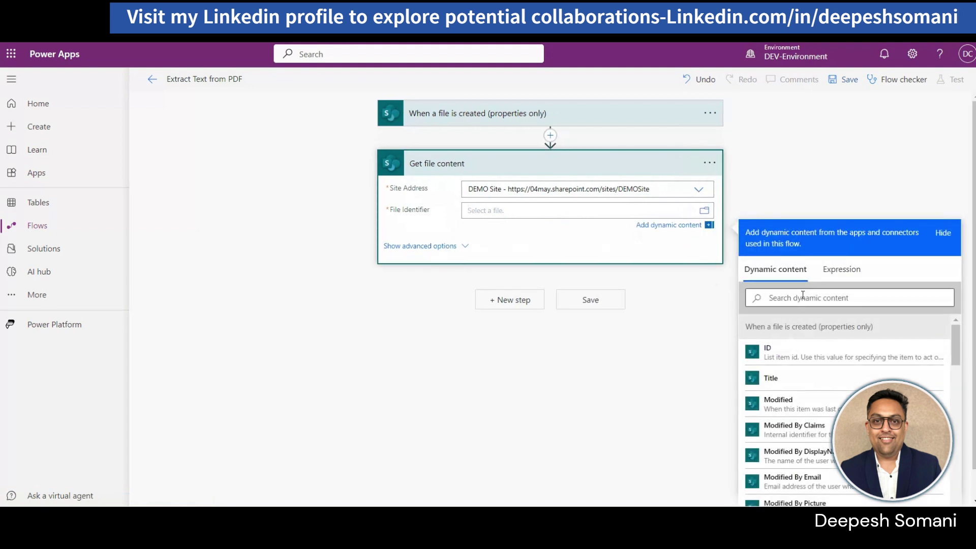
text(Identi)
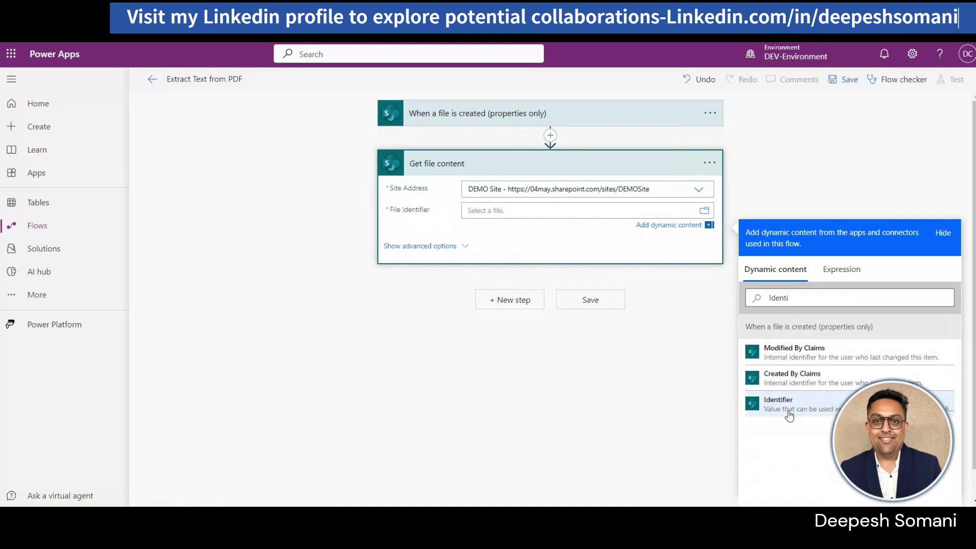
click(788, 411)
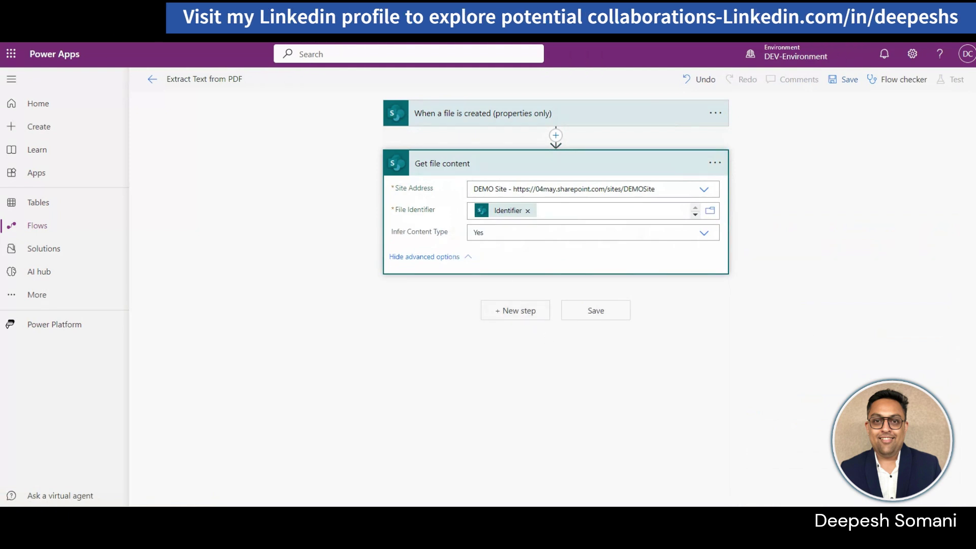
- Insert the AI Builder action 'Extract information from documents' after Get file content
click(522, 318)
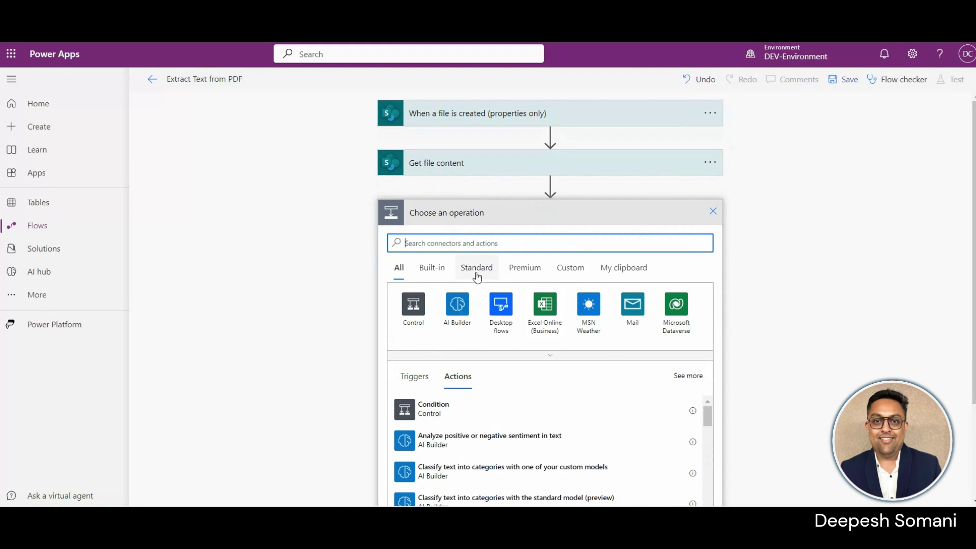
click(459, 305)
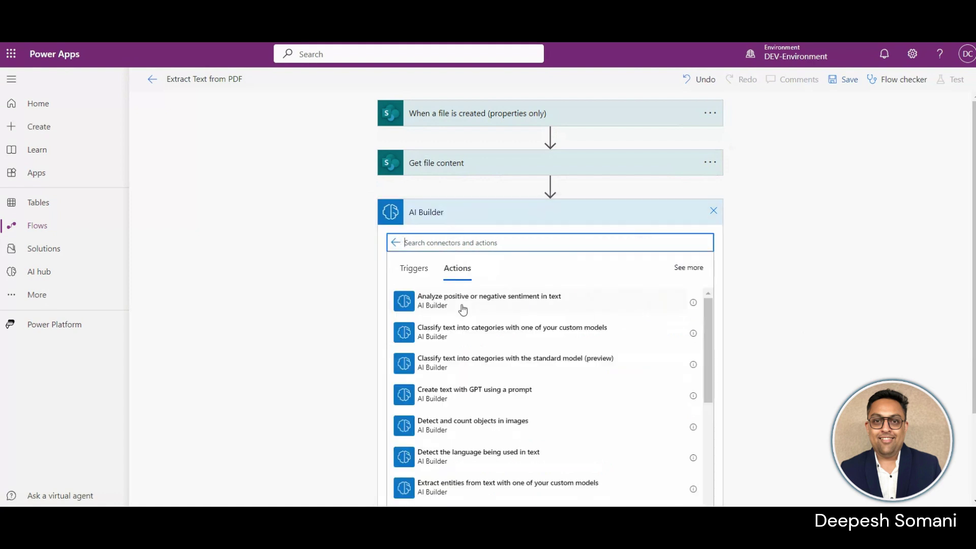
scroll(457, 284, down, 5)
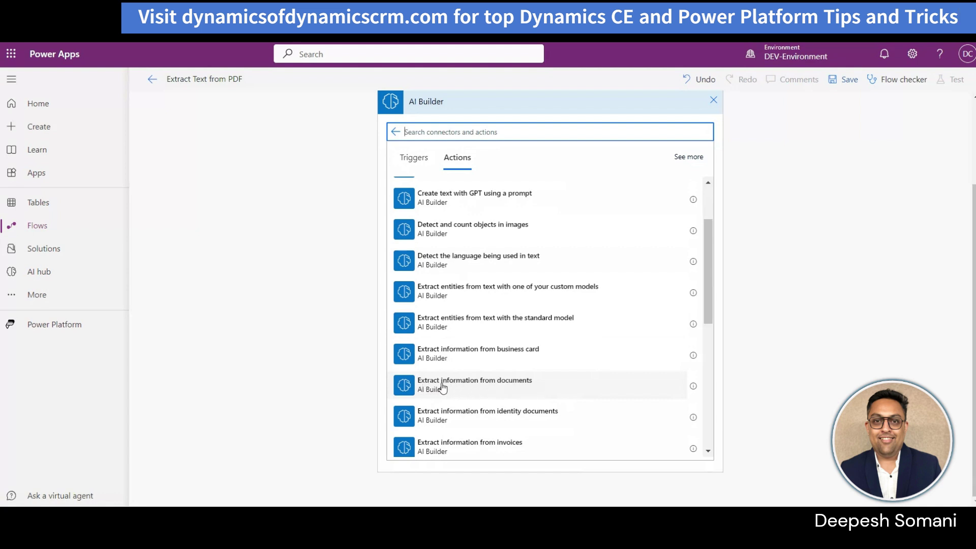
click(513, 389)
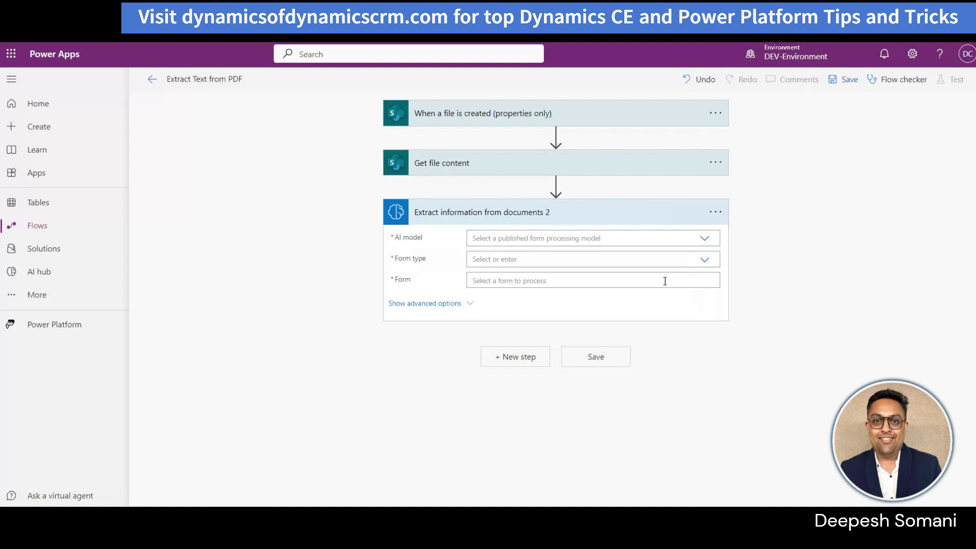
- Configure extraction with the Extract Text from PDF model, PDF Document form type and File Content as Form
click(704, 238)
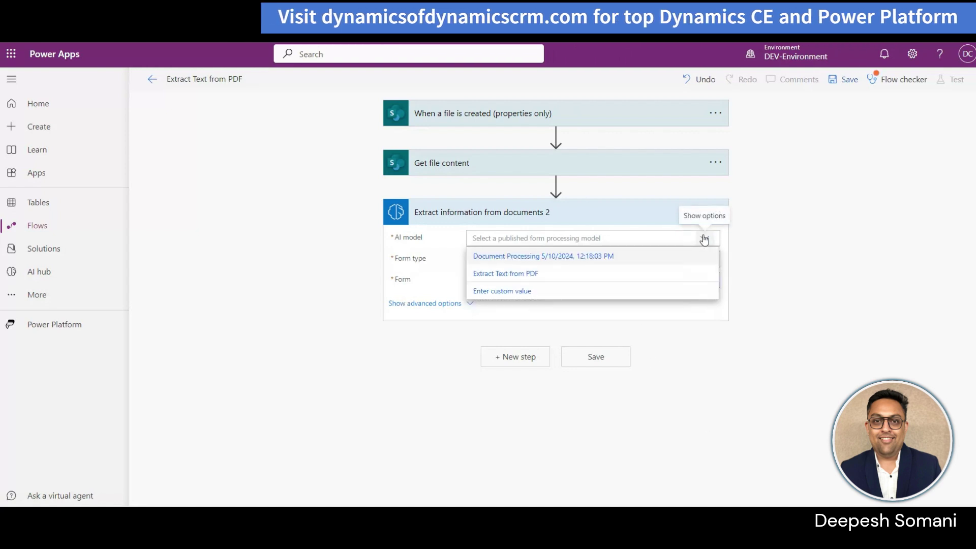
click(515, 277)
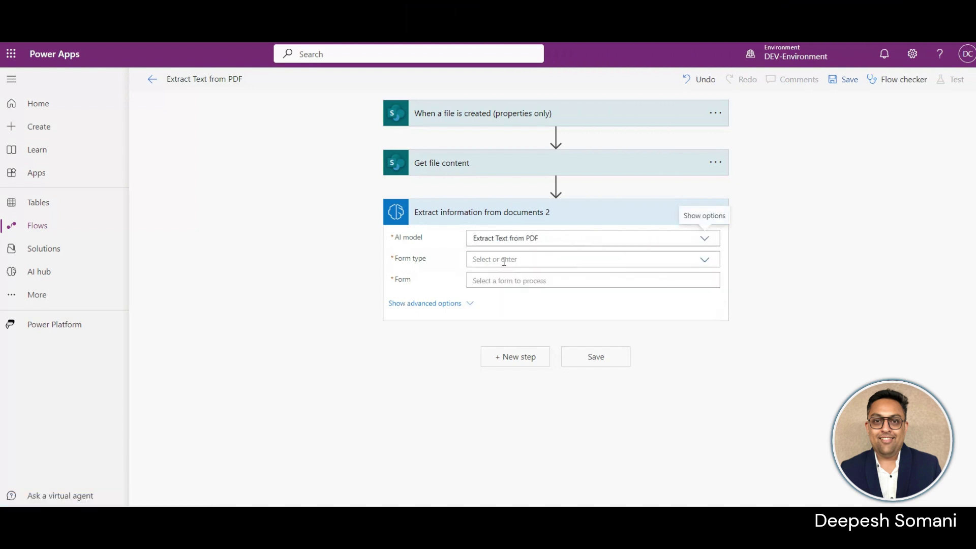
click(511, 260)
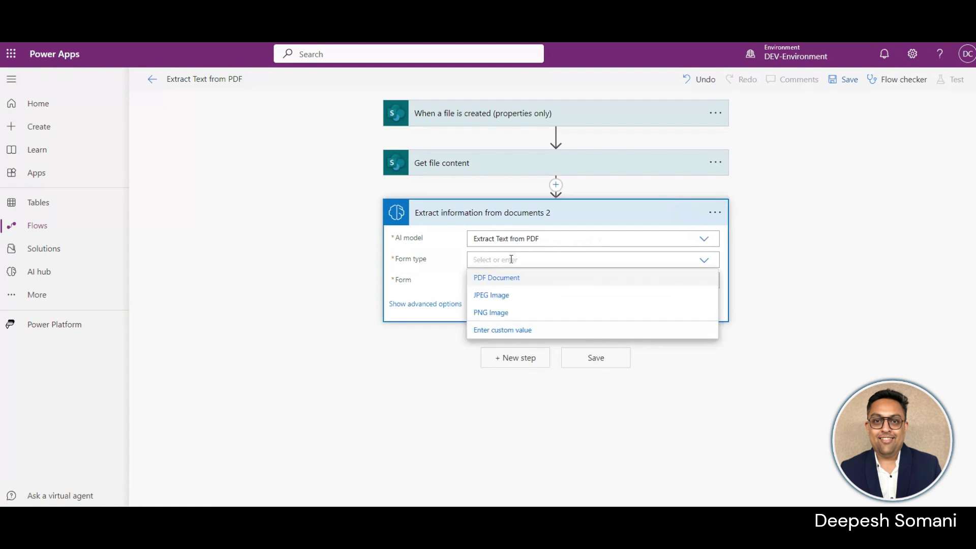
click(494, 279)
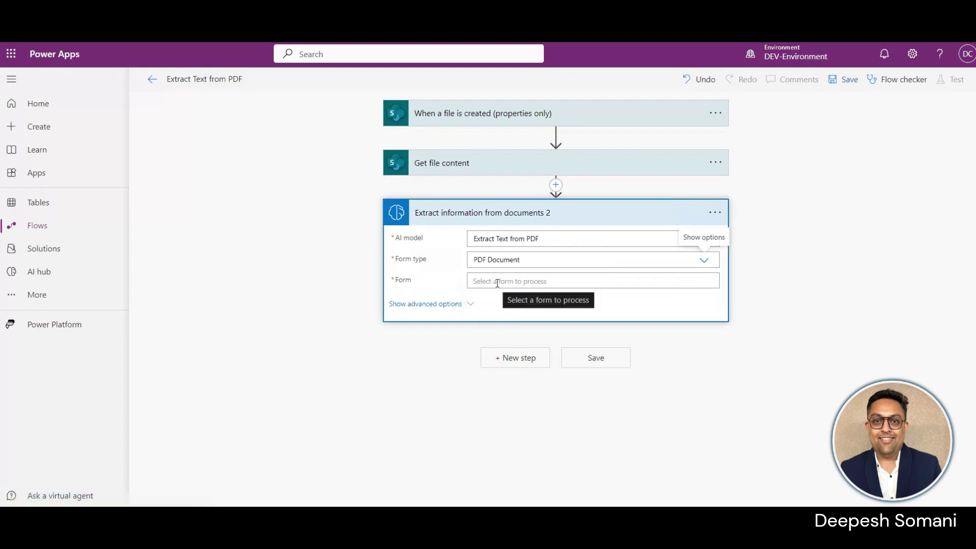
click(498, 282)
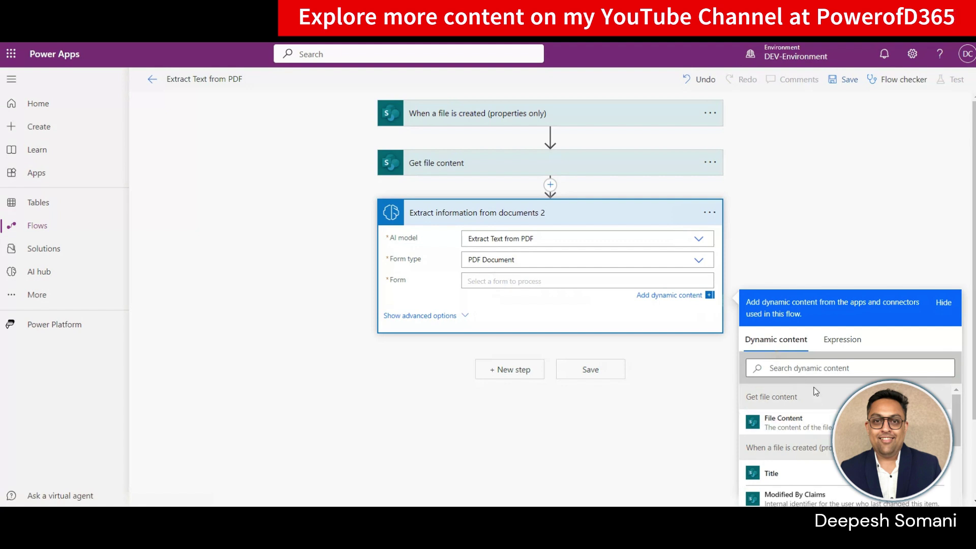
click(819, 427)
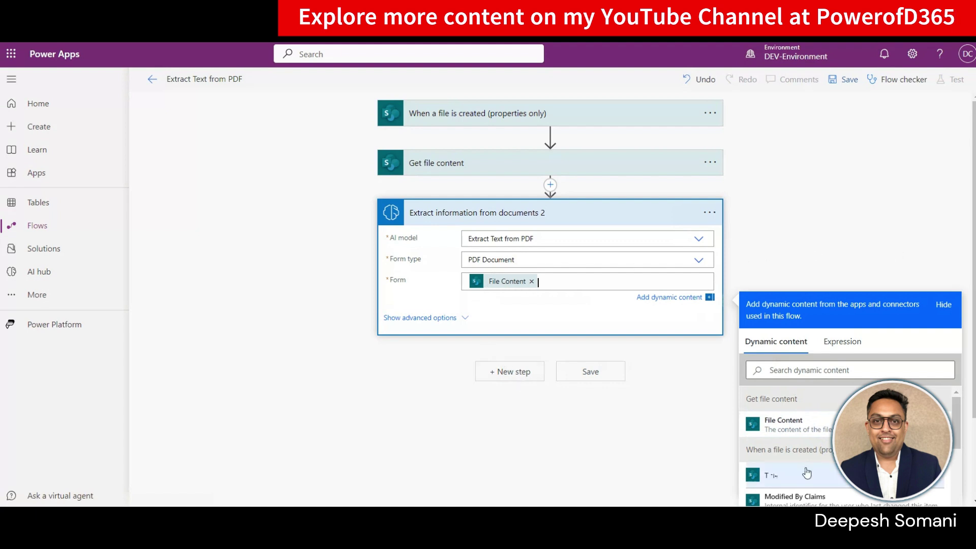
scroll(768, 437, down, 3)
key(Escape)
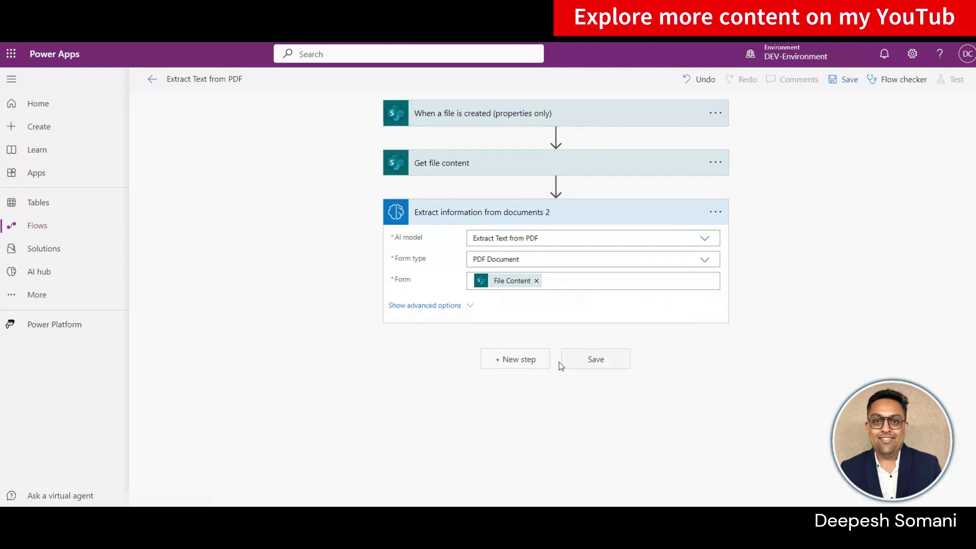
- Search 'Create Item' and add the SharePoint Create item action after the extraction step
click(508, 361)
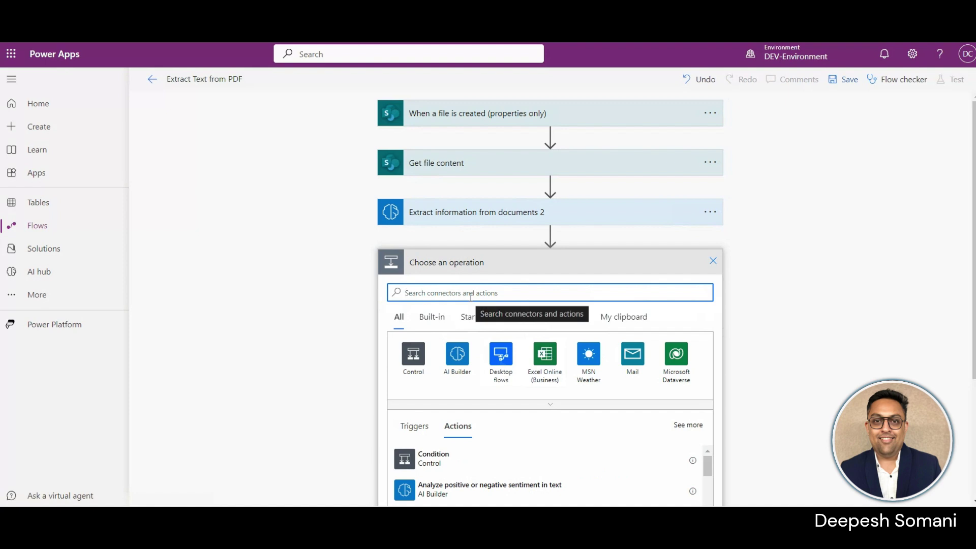
text(Cre)
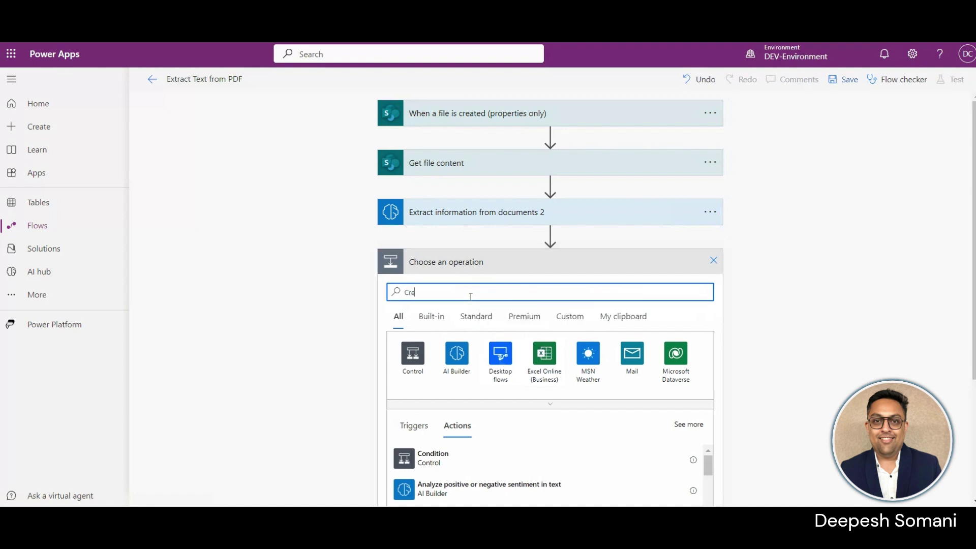
text(ate )
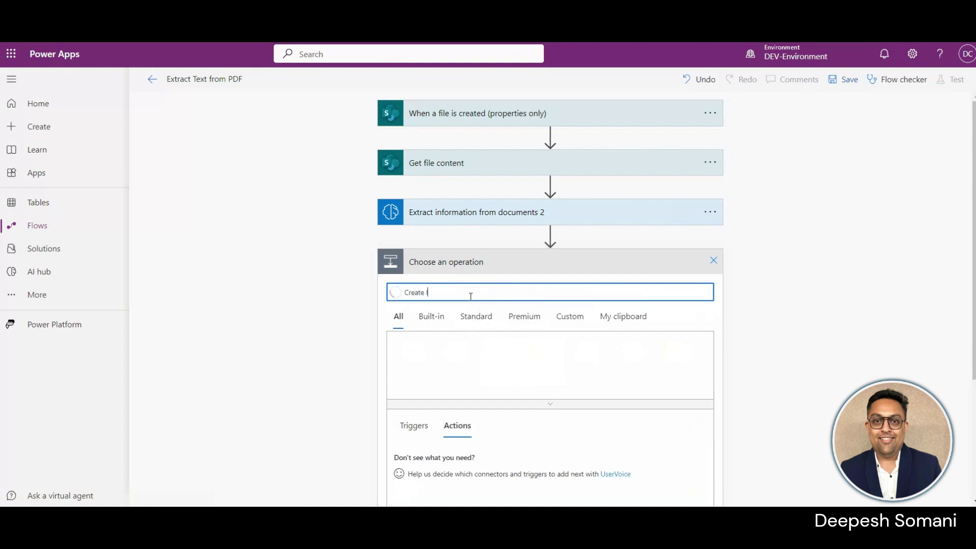
text(Item)
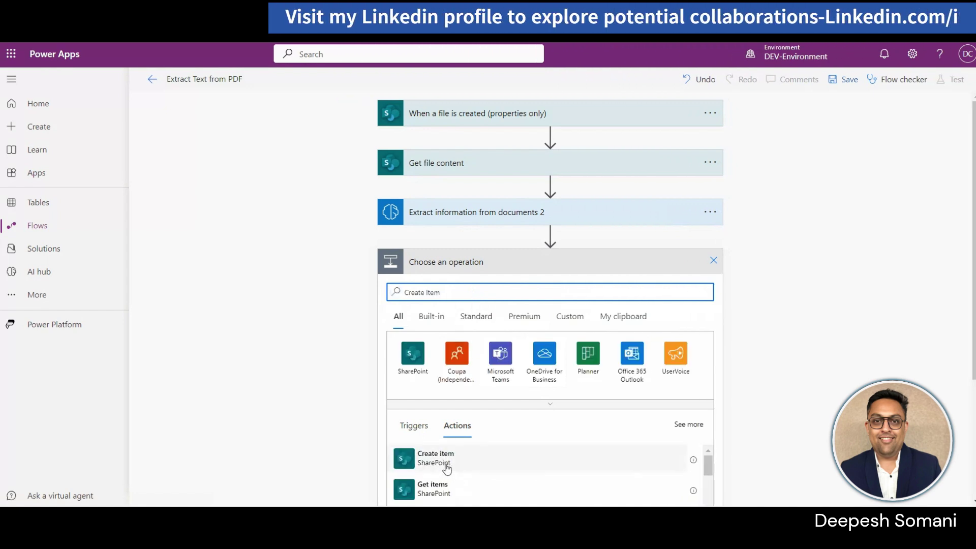
click(446, 465)
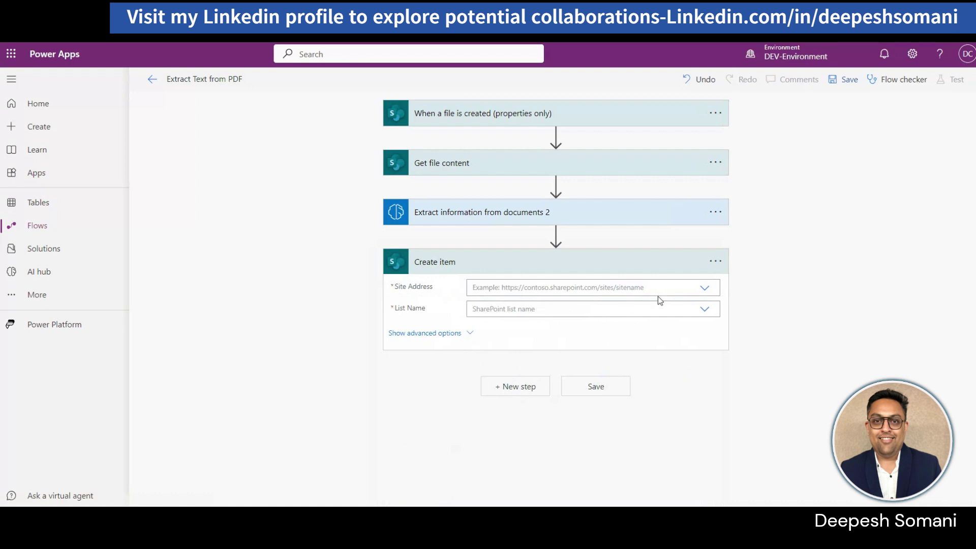
- Point Create item at the Invoice LIST list on DEMO Site
click(702, 288)
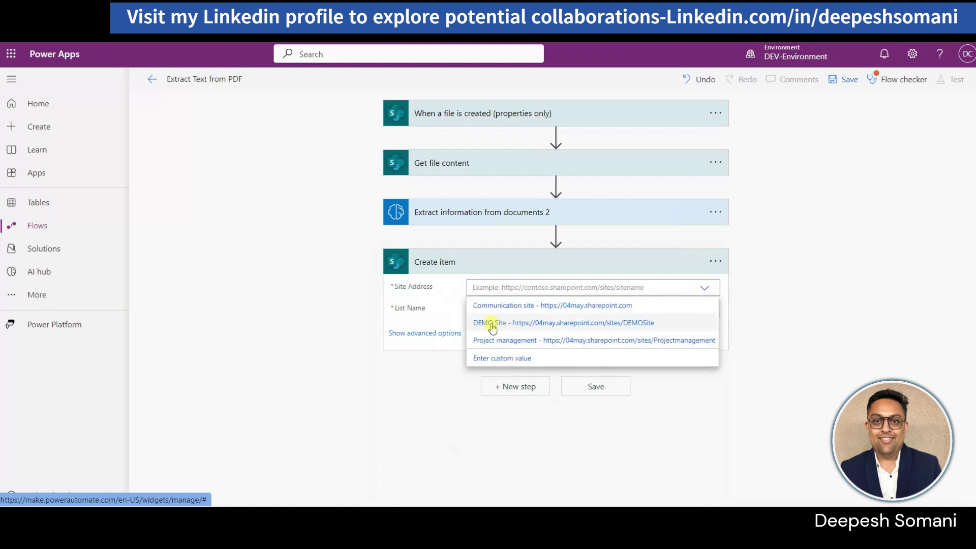
click(492, 324)
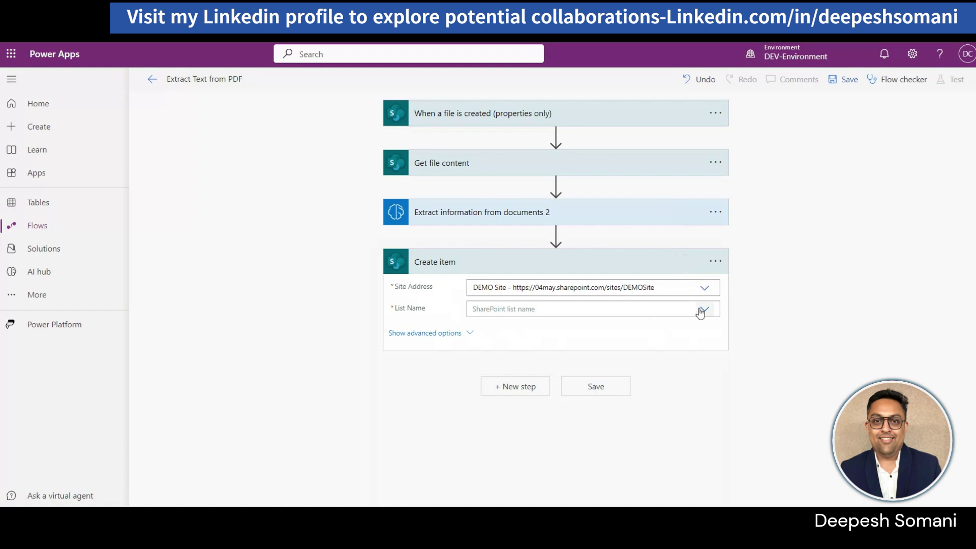
click(702, 310)
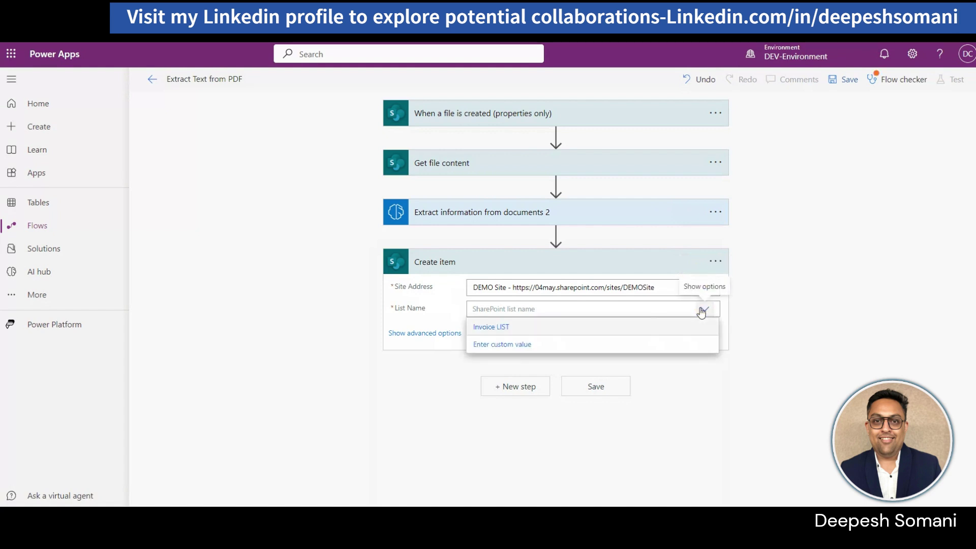
click(491, 328)
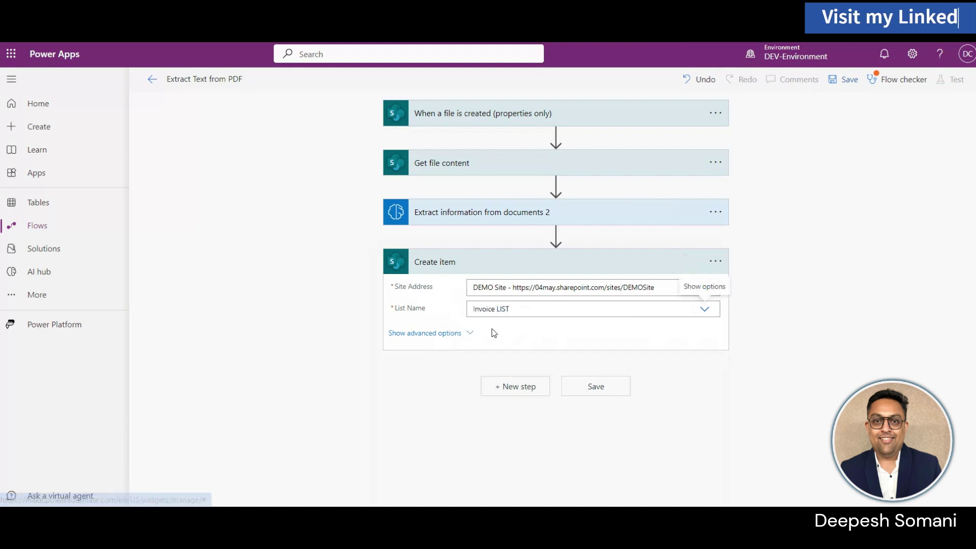
- Set Limit Columns by View to All Items in the advanced options
click(457, 334)
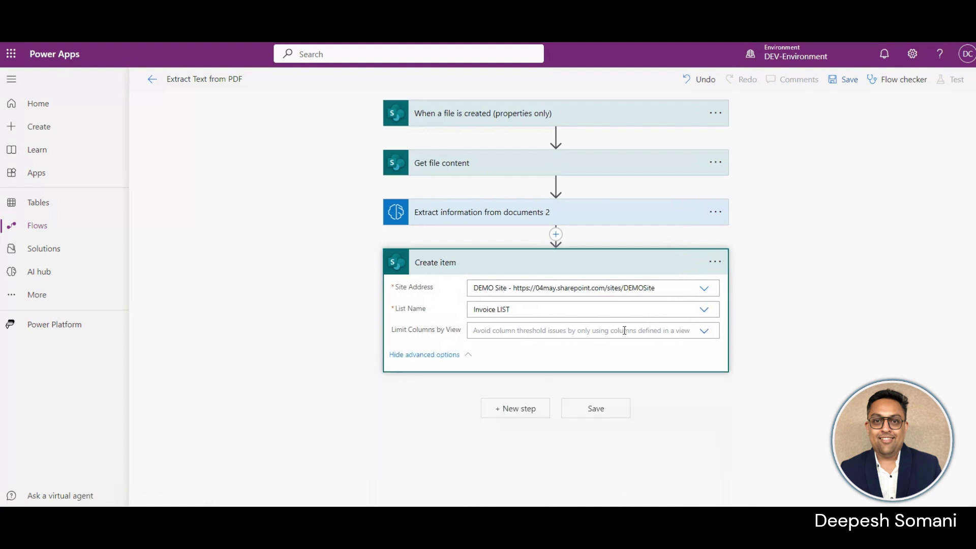
click(701, 331)
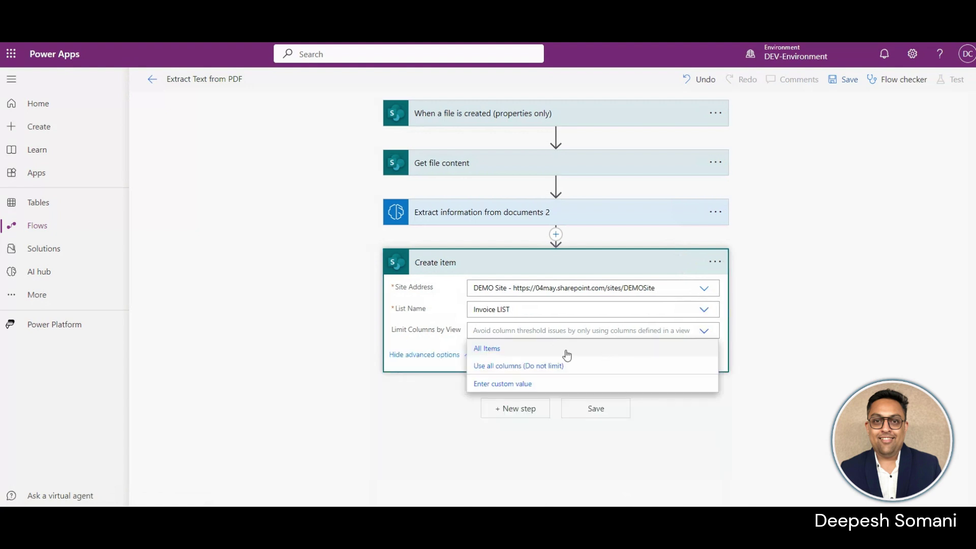
click(482, 349)
click(423, 356)
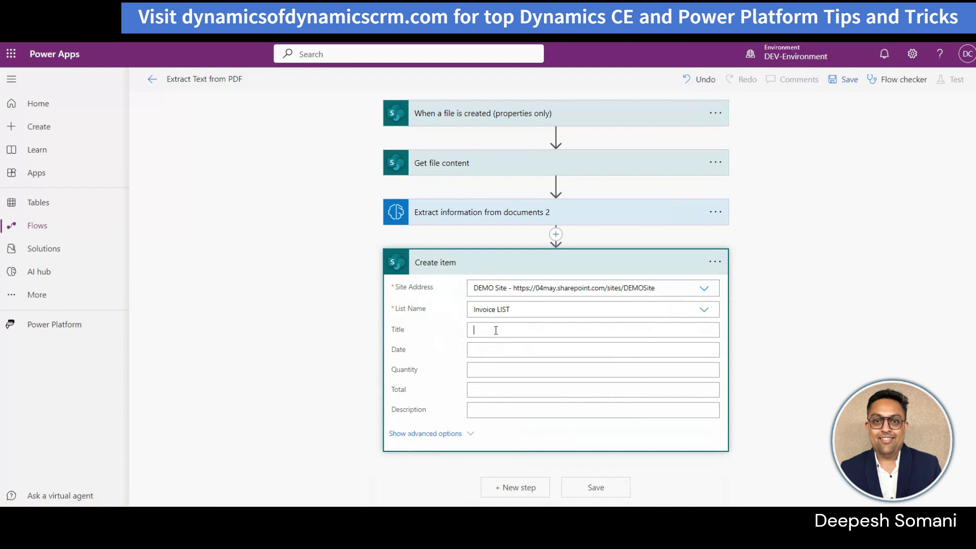
- Map Title to Invoice Number value and Date to the extracted Date value
scroll(813, 312, down, 3)
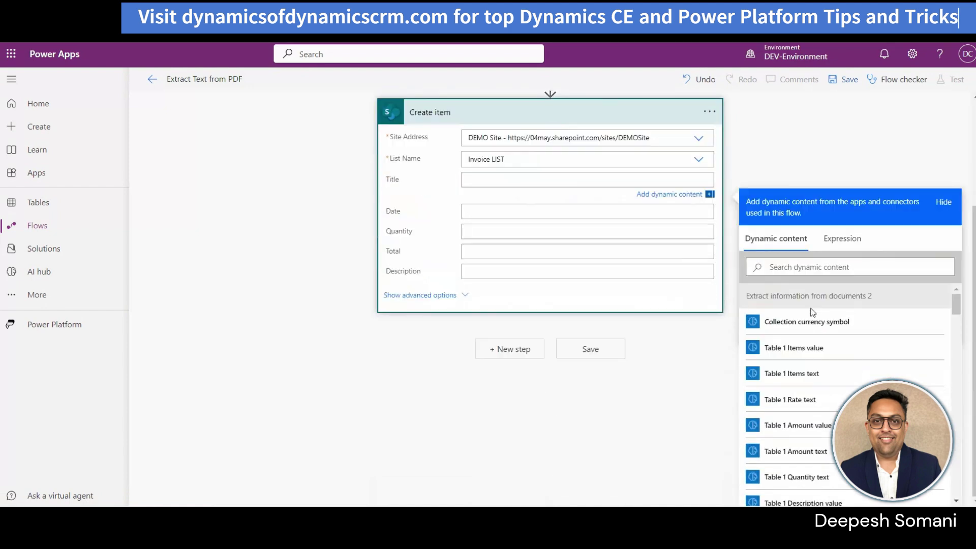
click(797, 271)
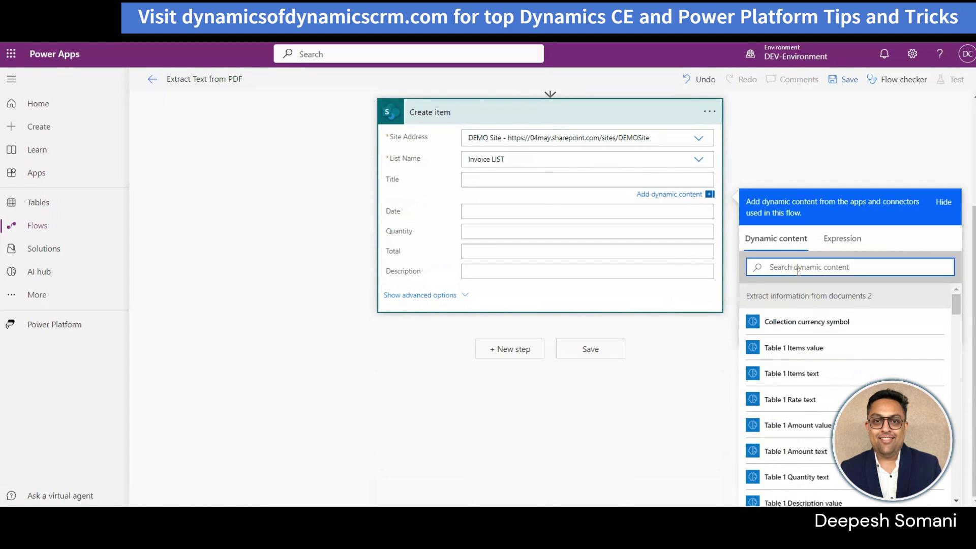
text(In)
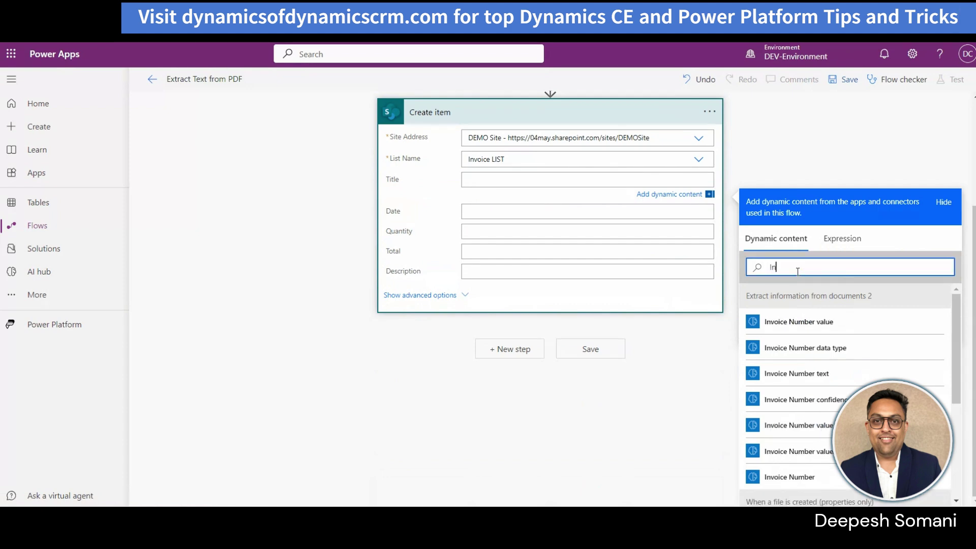
text(voice)
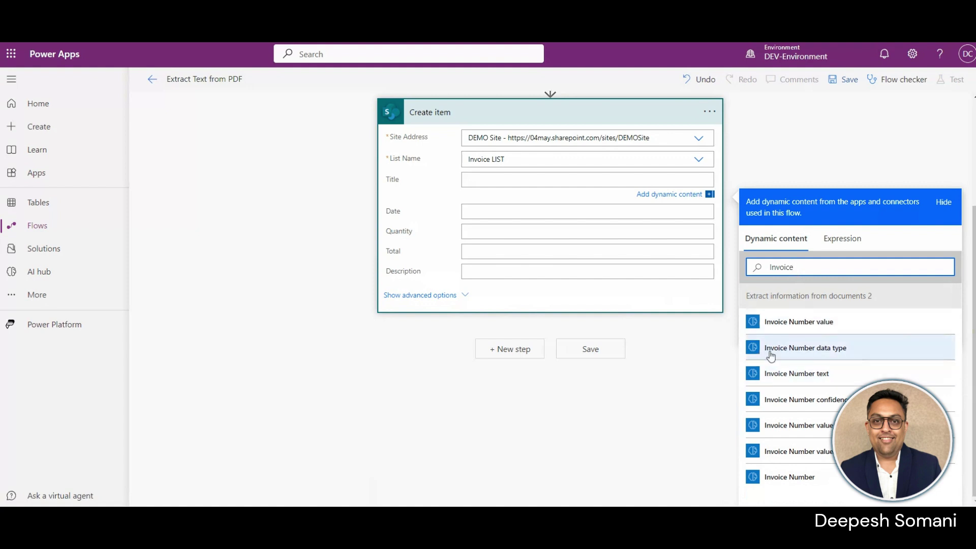
click(782, 328)
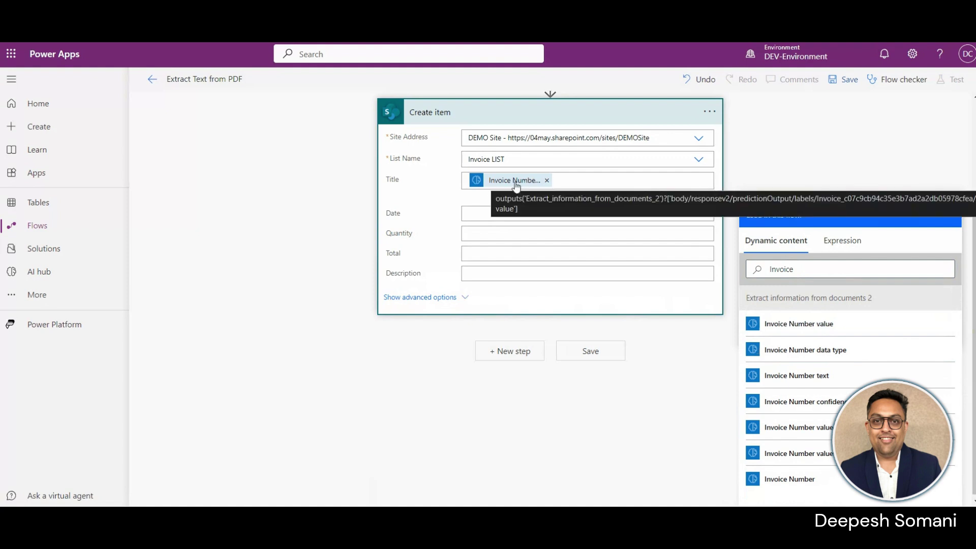
click(490, 213)
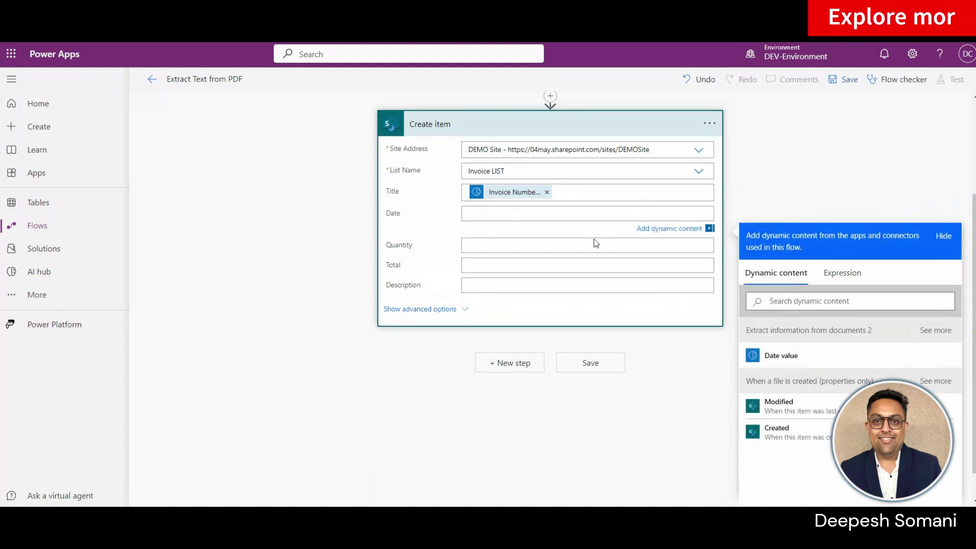
click(834, 356)
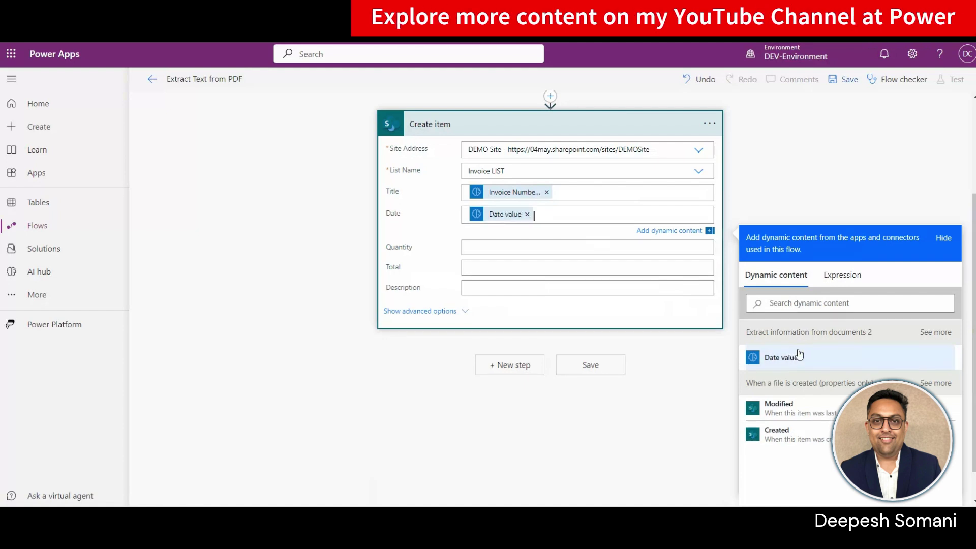
- Fill Quantity with Table 1 Quantity value, wrapping the step in Apply to each
click(536, 247)
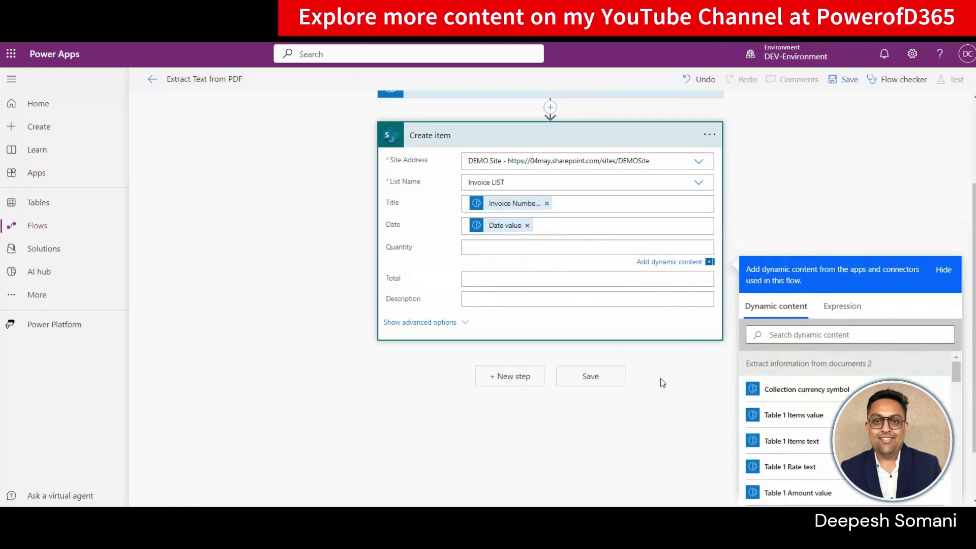
click(826, 331)
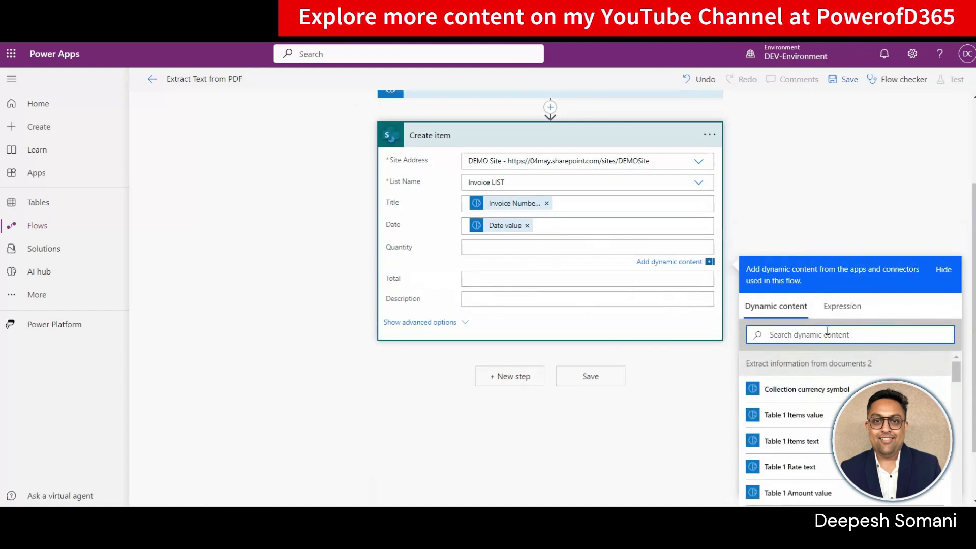
text(Quantit)
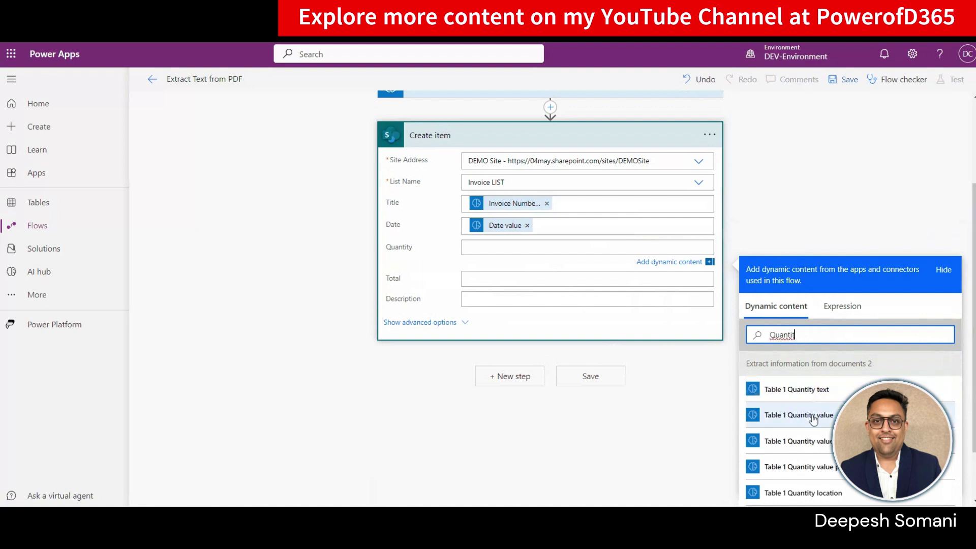
click(813, 416)
- Map the Total field to the extracted Total value
click(469, 337)
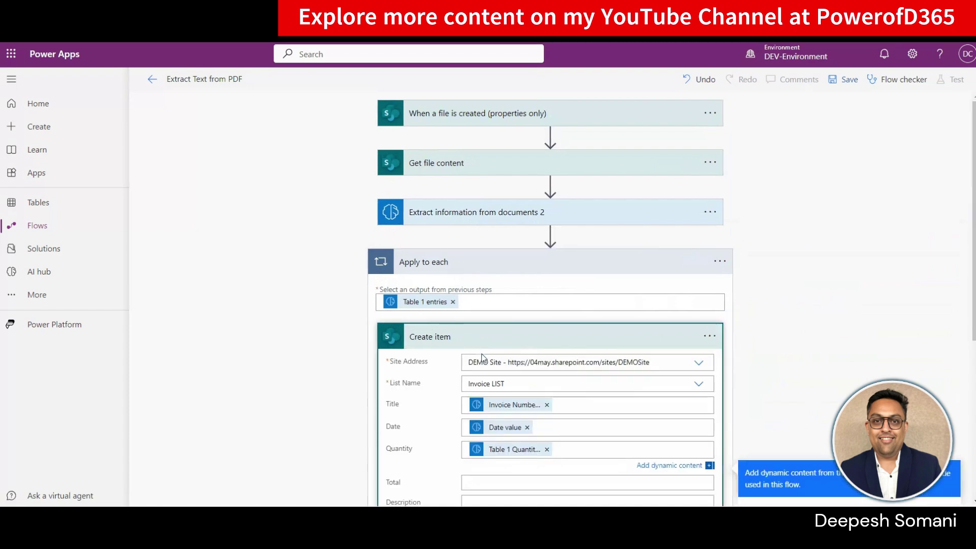
scroll(509, 325, down, 5)
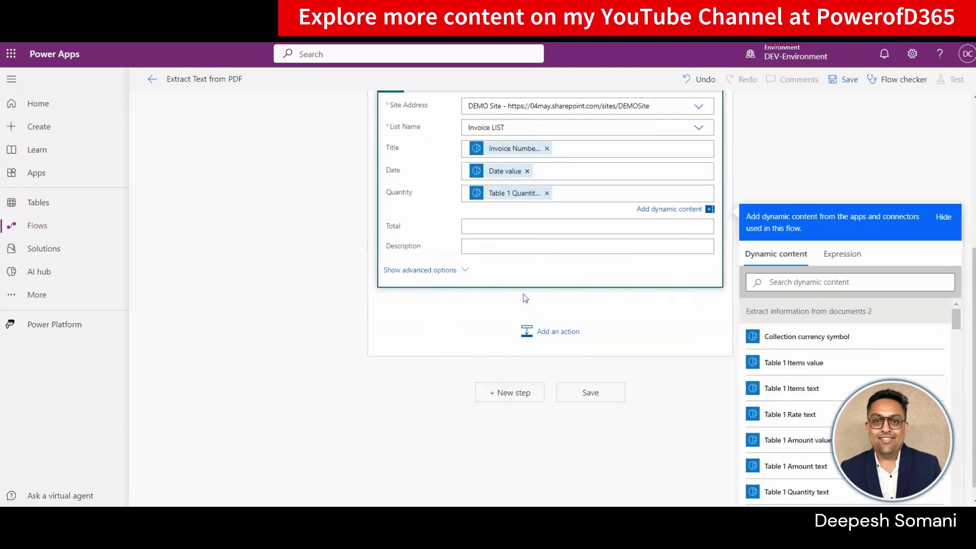
click(488, 226)
click(798, 314)
text(Tota)
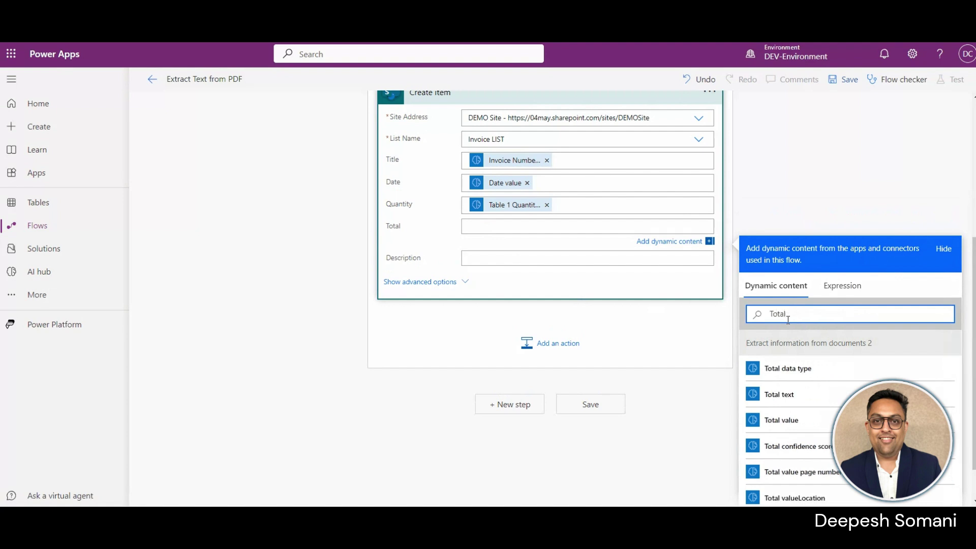
text(l)
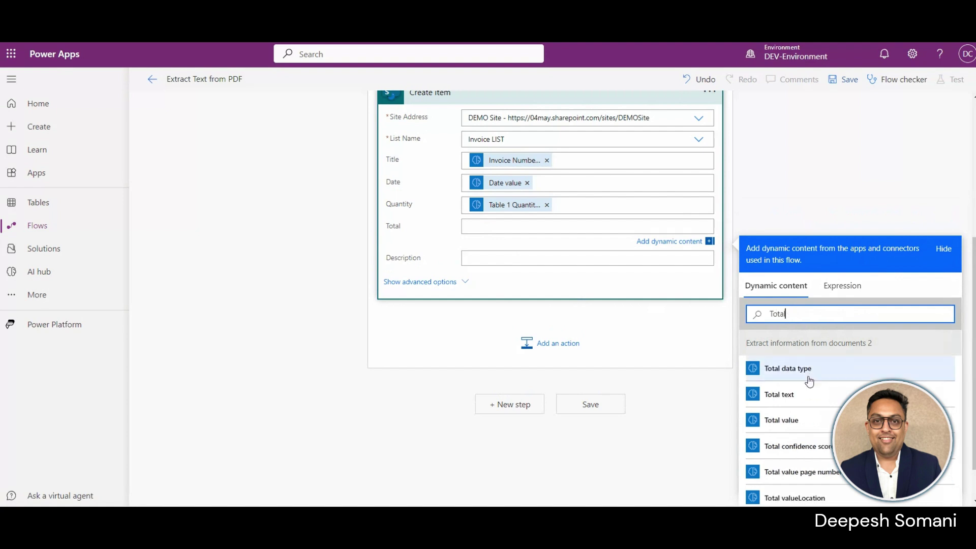
click(802, 420)
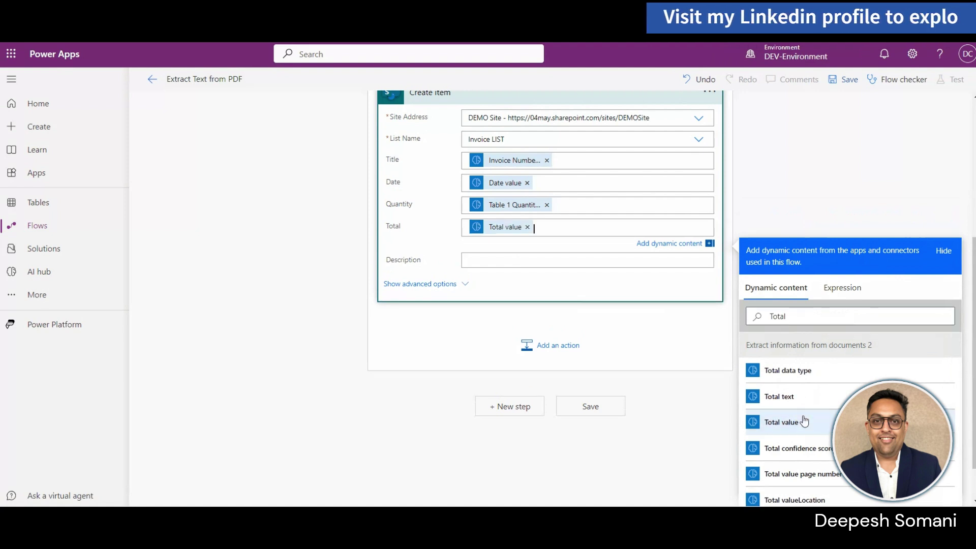
- Map Description to Table 1 Description value and close the dynamic content list
click(555, 263)
click(806, 347)
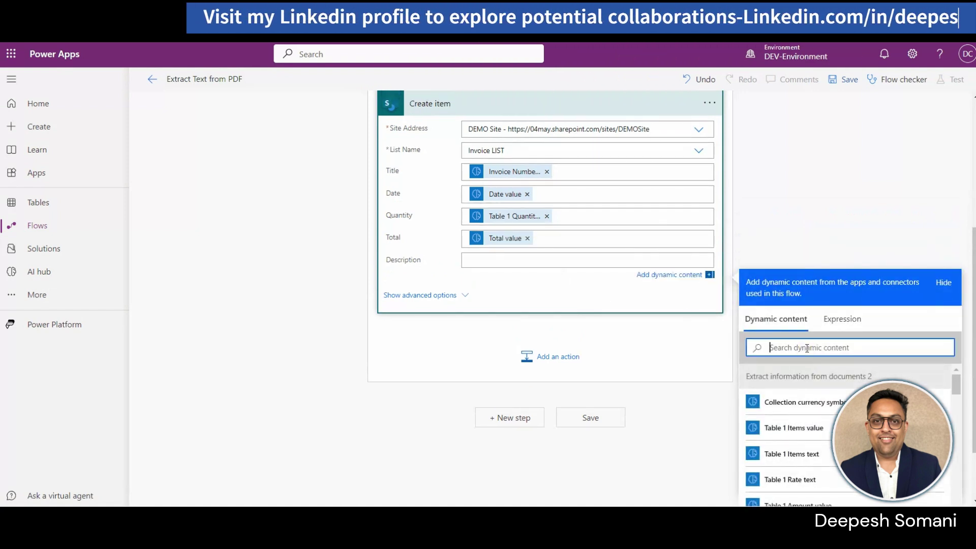
text(descr)
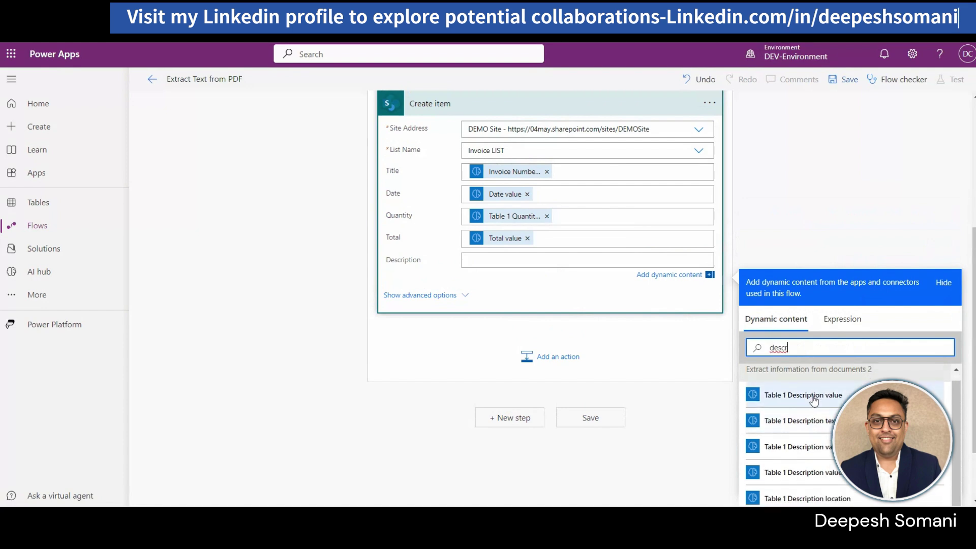
click(812, 401)
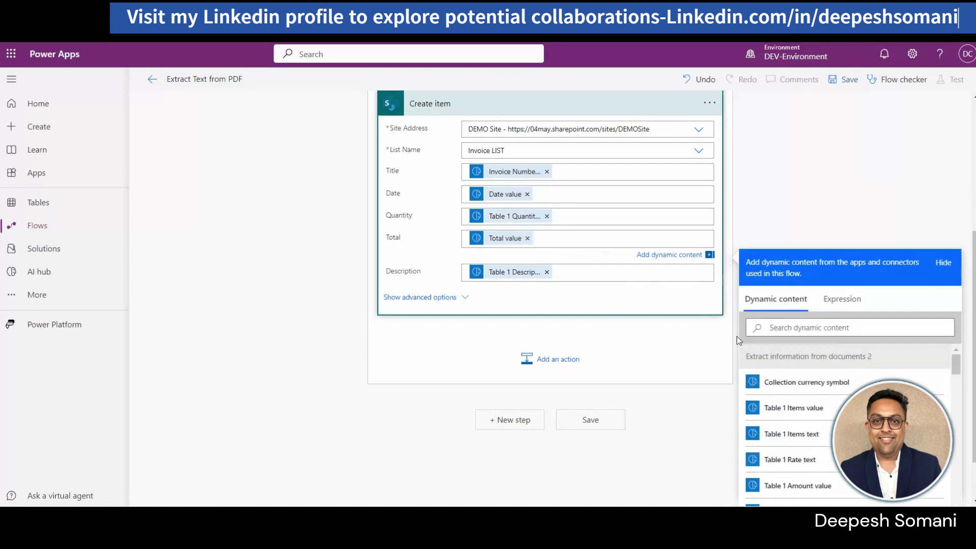
click(793, 326)
text(total)
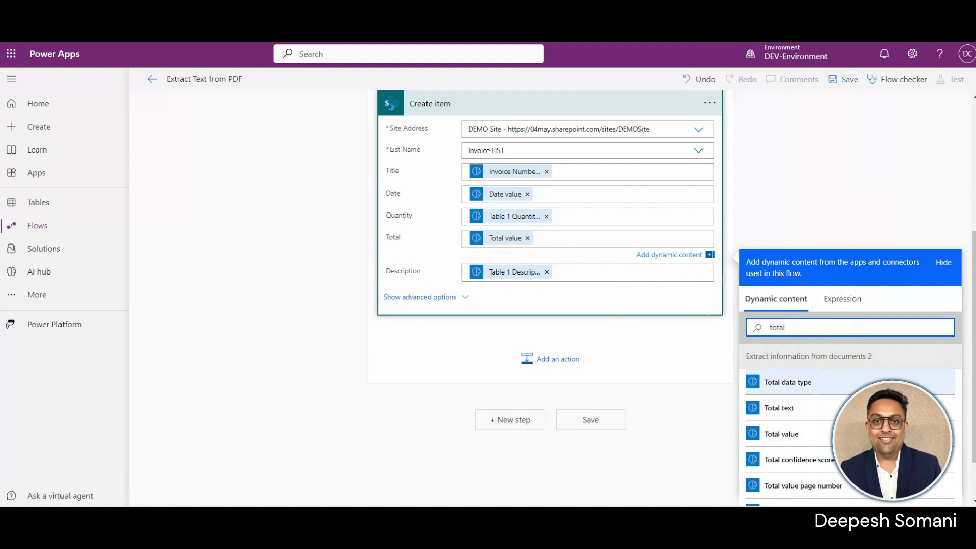
scroll(813, 407, down, 1)
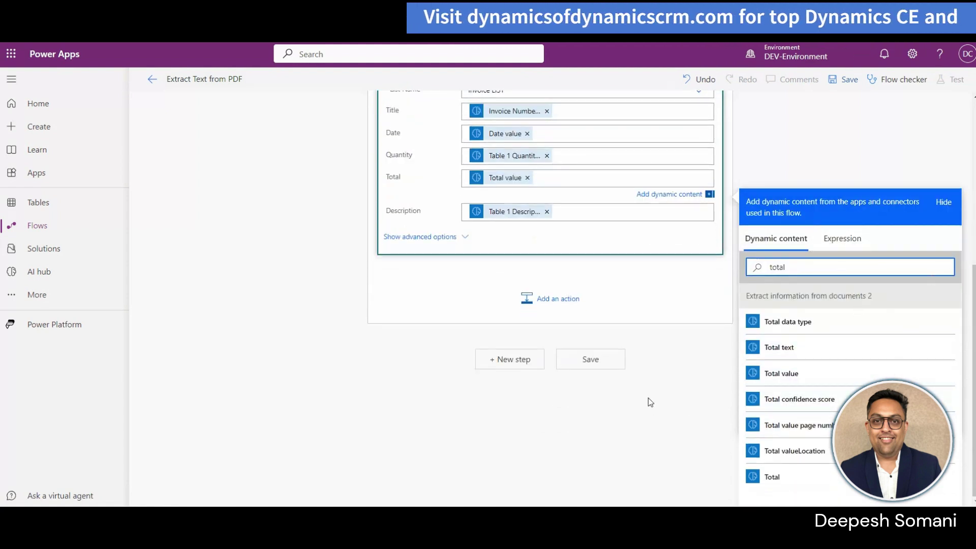
click(774, 311)
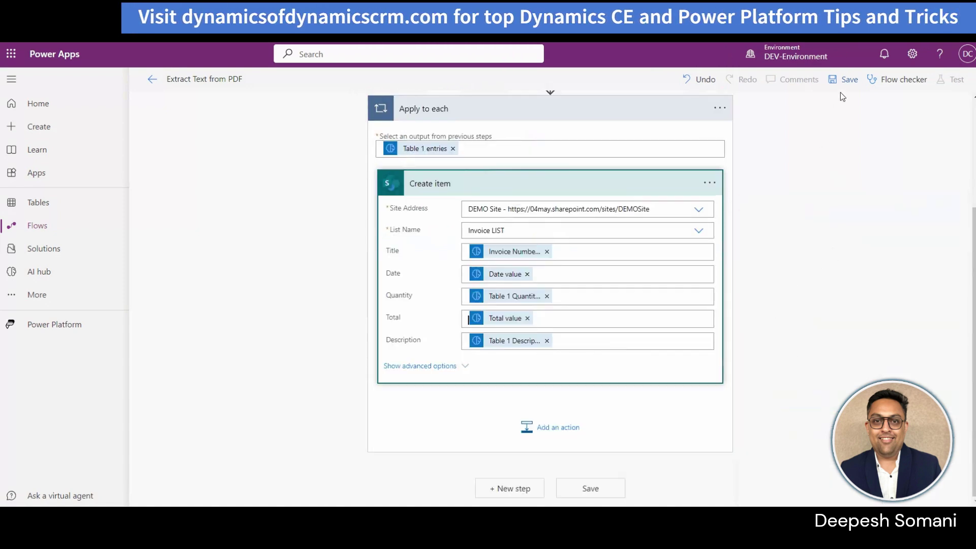
- Save the invoice flow and launch a Manual test from the Test Flow panel
click(844, 79)
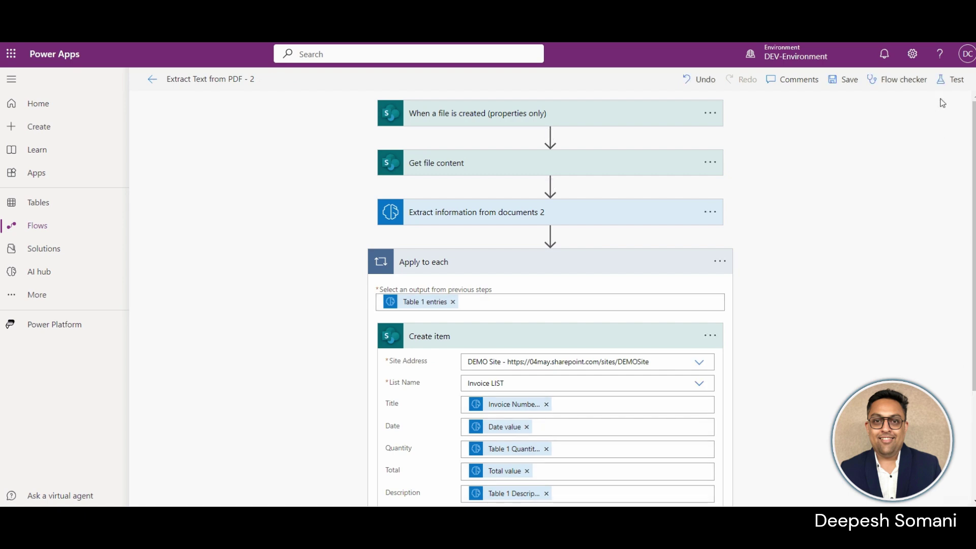
click(951, 79)
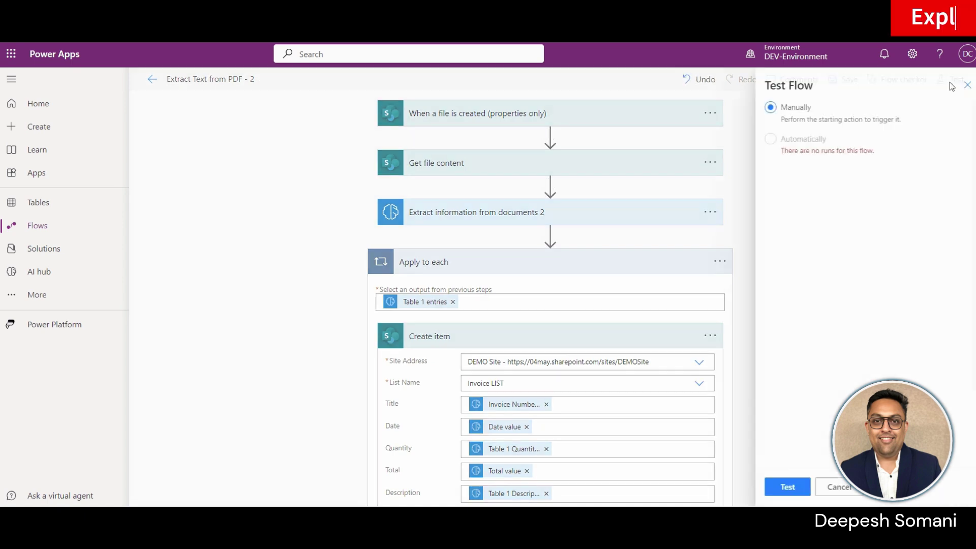
click(794, 487)
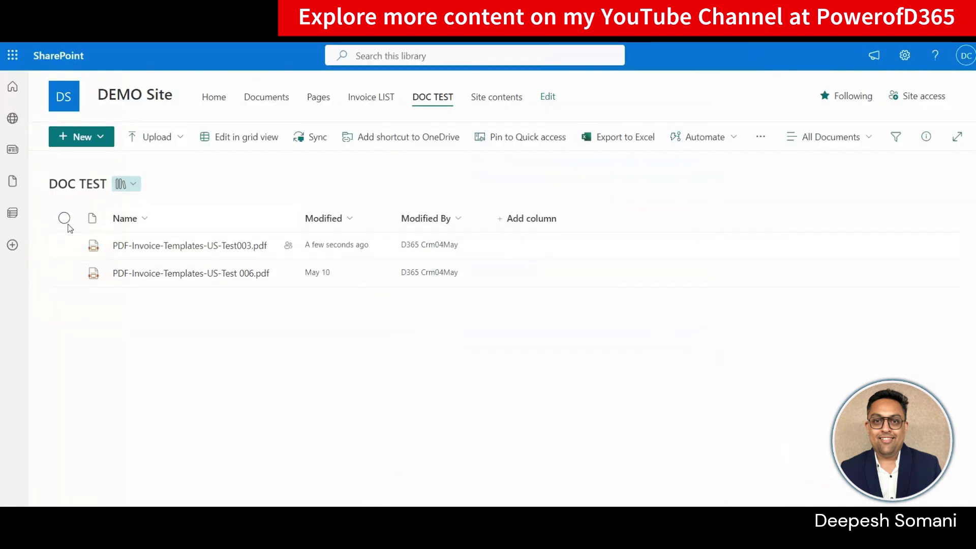
- Choose Upload > Files in the DOC TEST library to add an invoice PDF
click(144, 140)
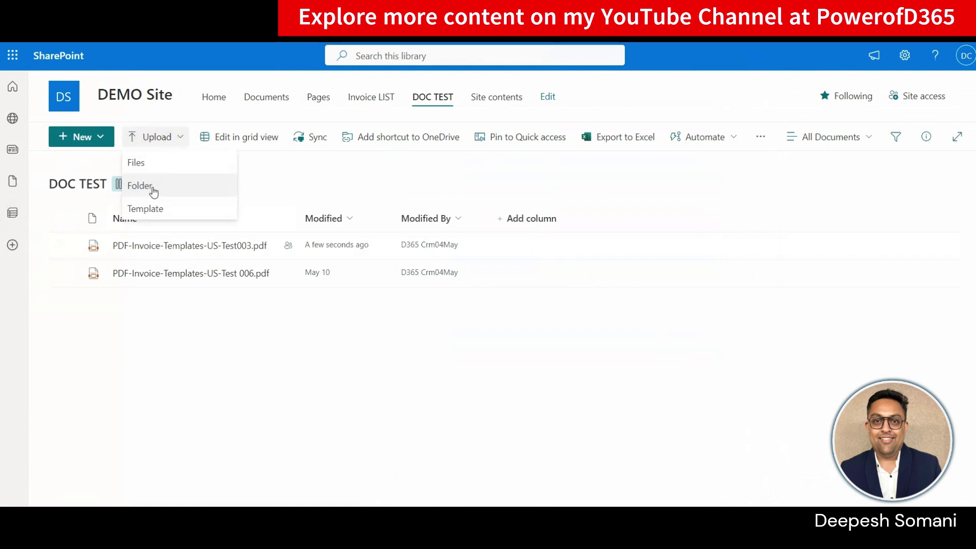
click(141, 163)
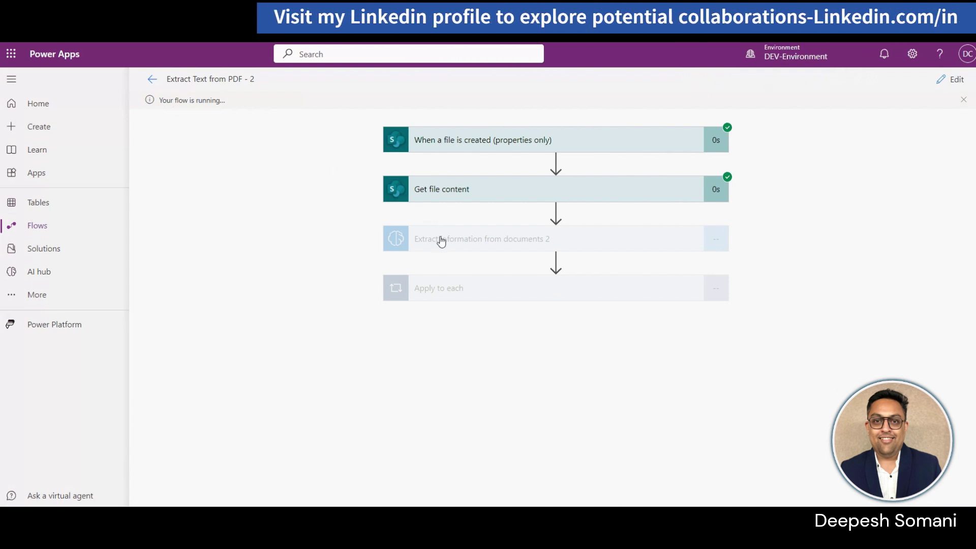
- Inspect the Create item inputs across the three Apply to each iterations in the run history
click(430, 289)
click(468, 340)
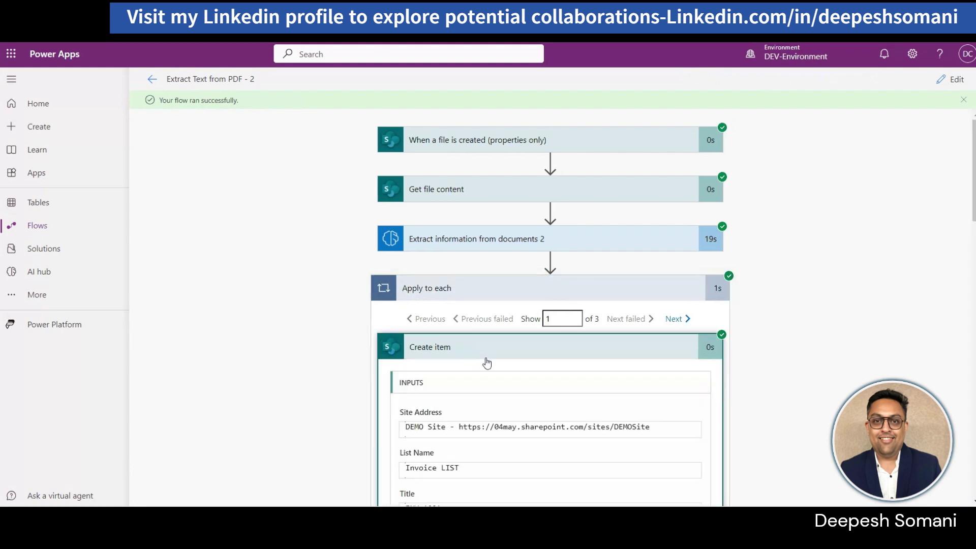
scroll(494, 381, down, 5)
scroll(489, 366, up, 3)
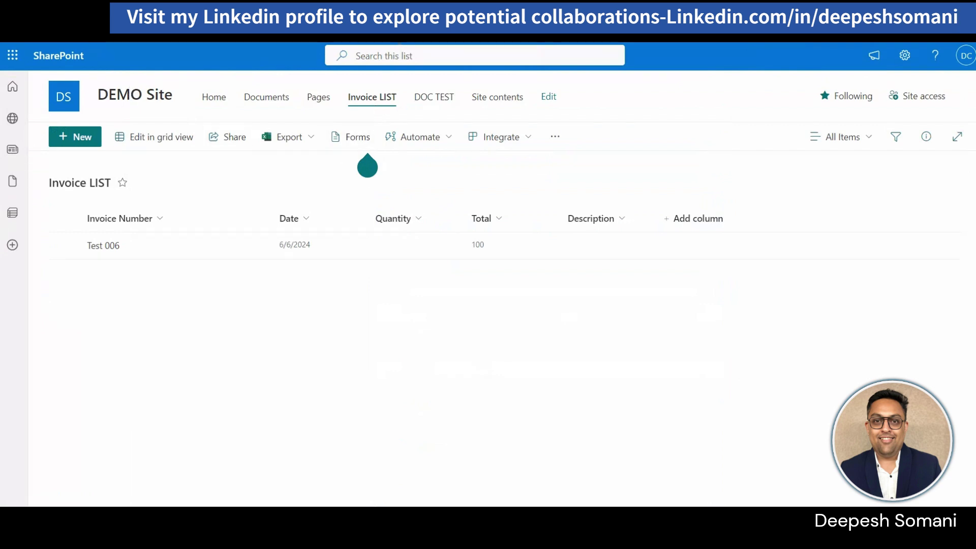
- Reload the Invoice LIST and check the new SEO Optimization INV-1001 item's details, totalling 2651.25
key(F5)
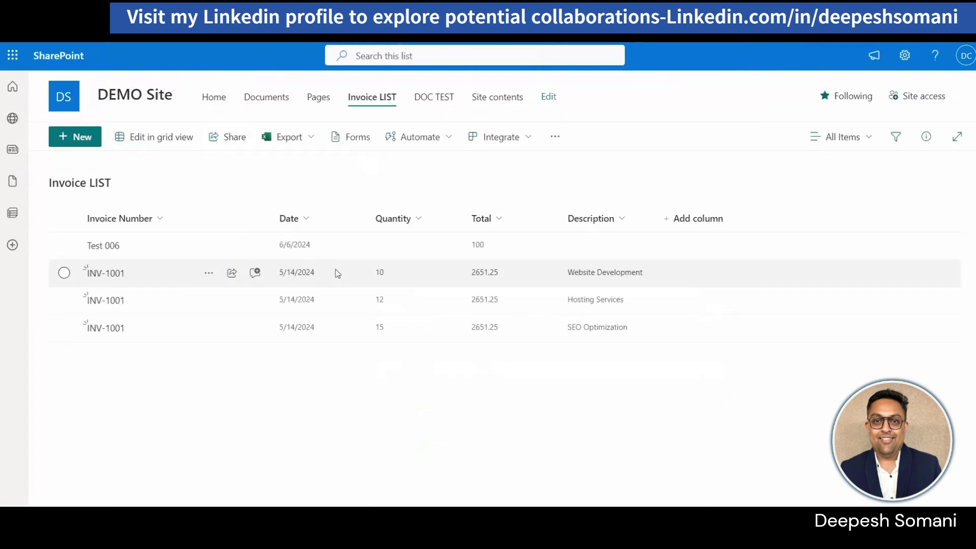
click(106, 328)
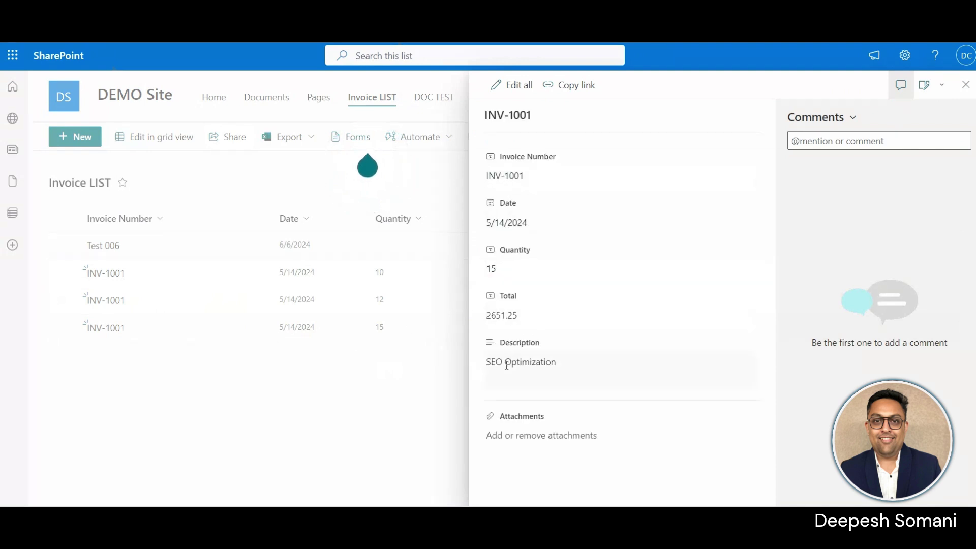
click(364, 390)
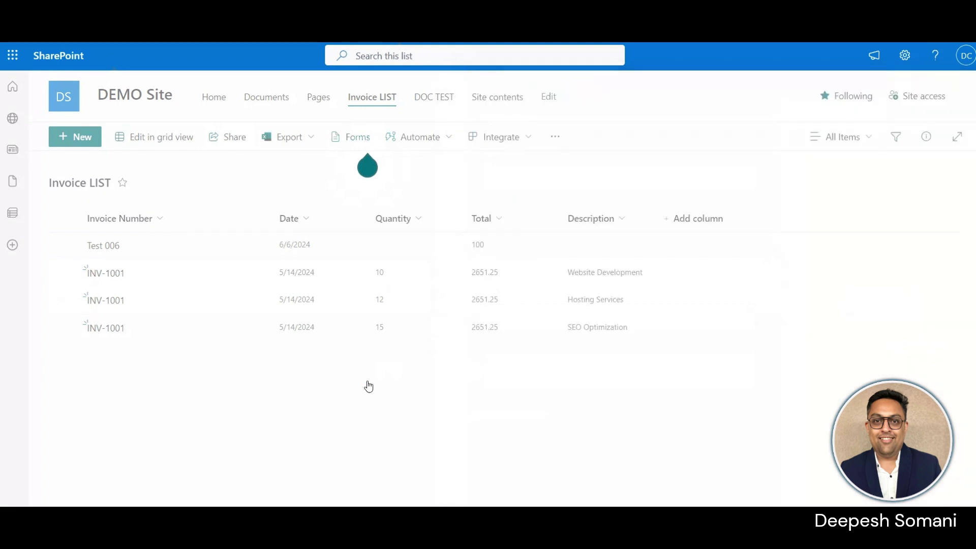